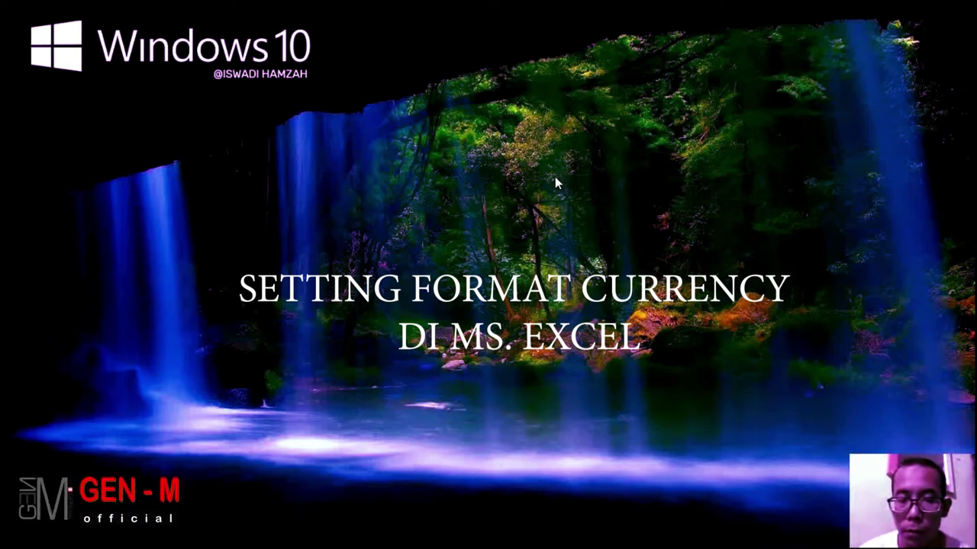
Launch Excel from the Windows Start menu and create a blank workbook, Book1.
mouse_move(120, 530)
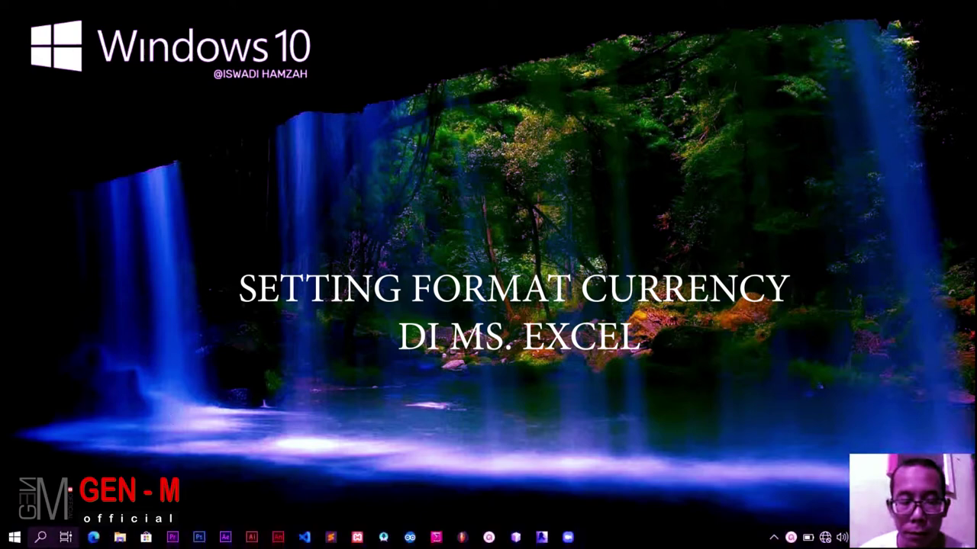
left_click(15, 537)
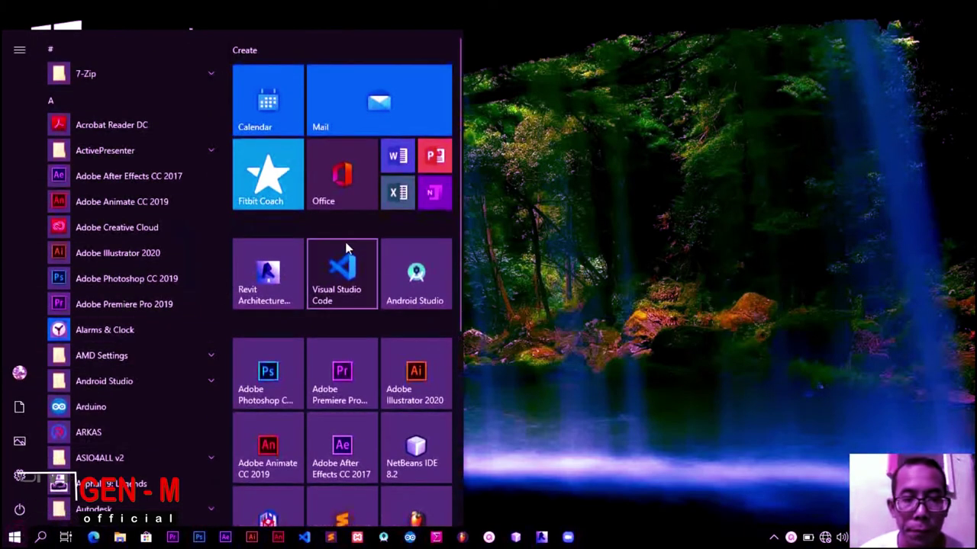
left_click(387, 200)
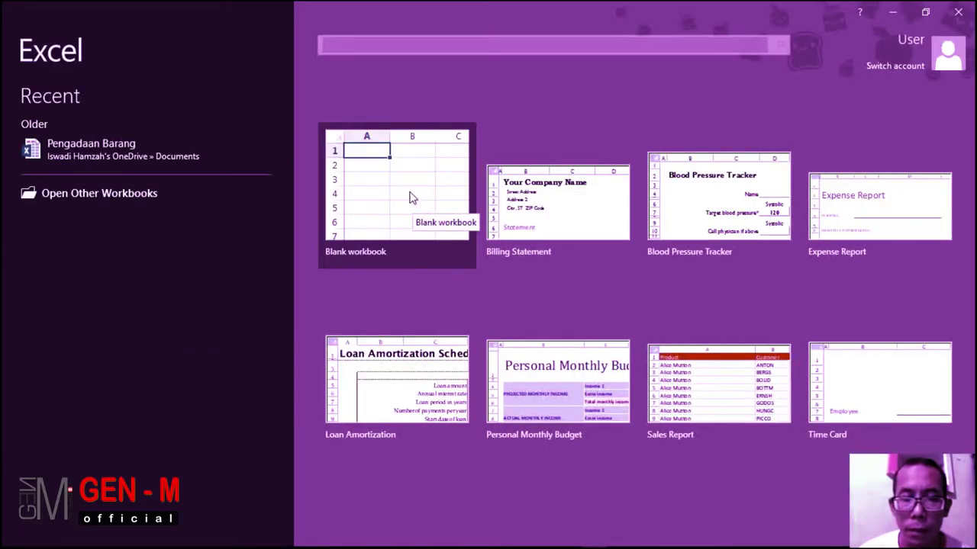
left_click(394, 184)
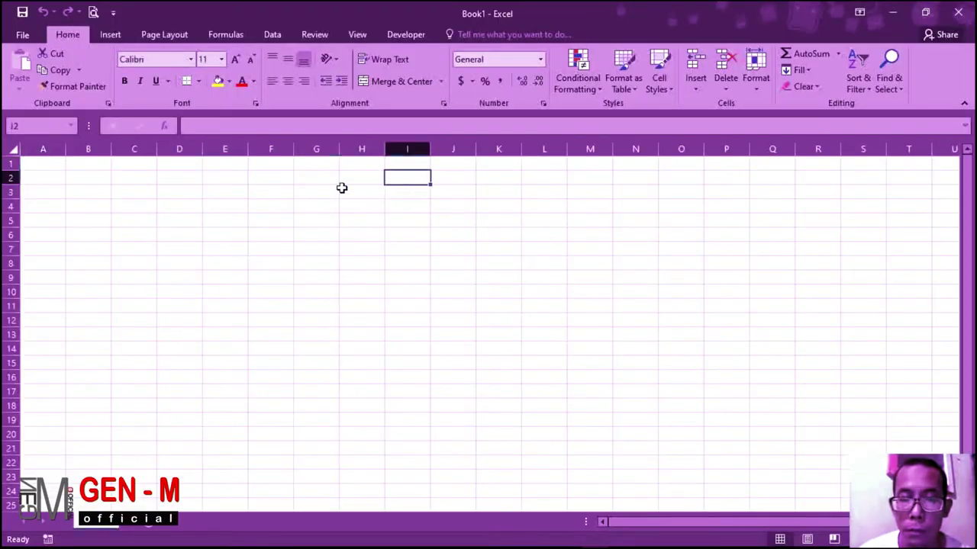
left_click(342, 195)
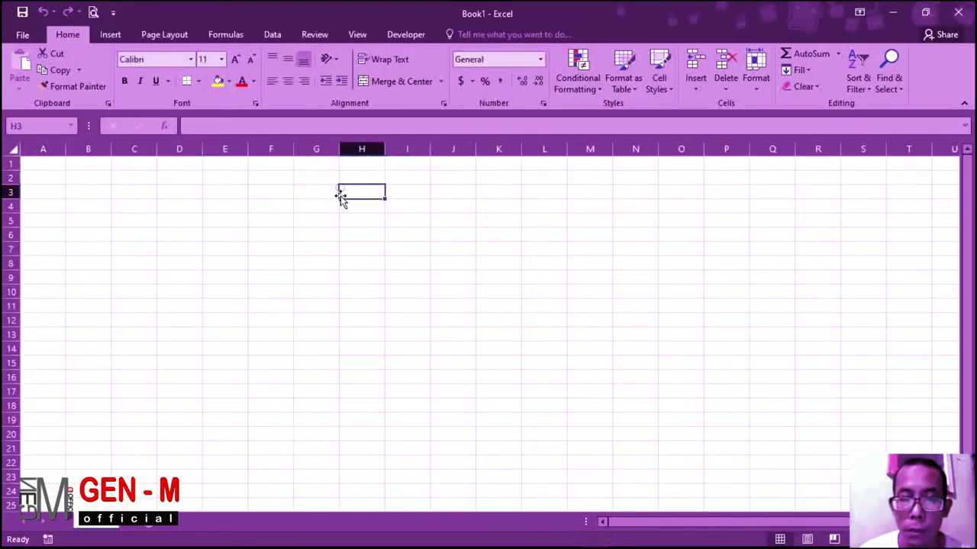
left_click(272, 179)
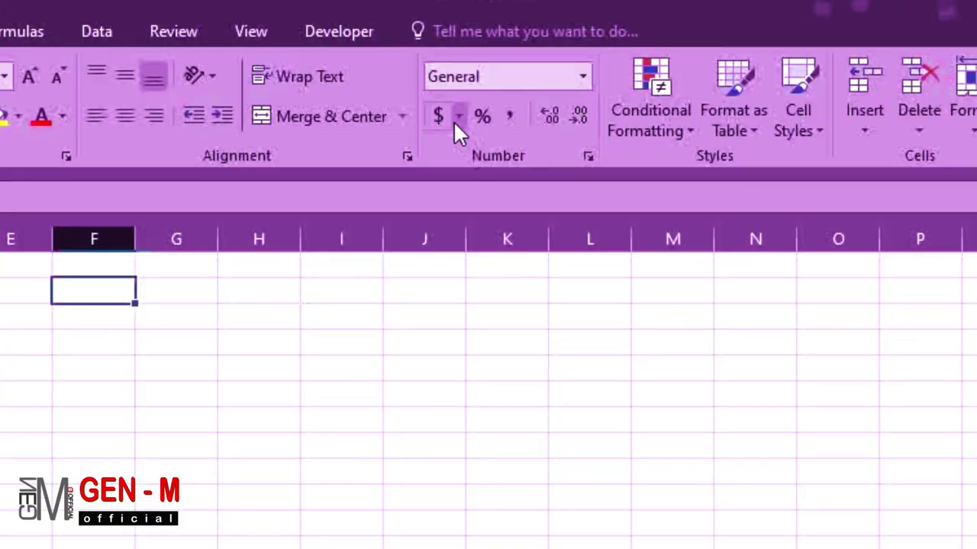
left_click(473, 82)
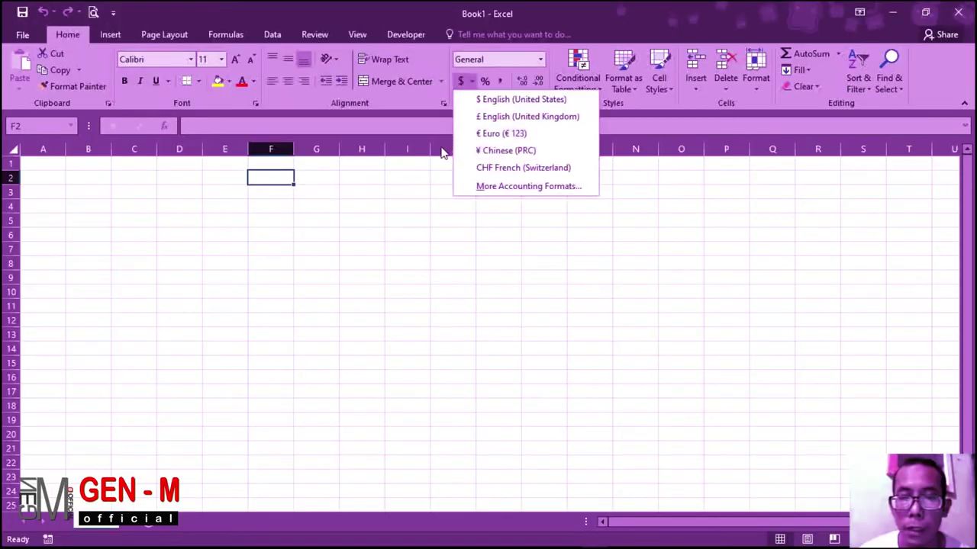
left_click(449, 222)
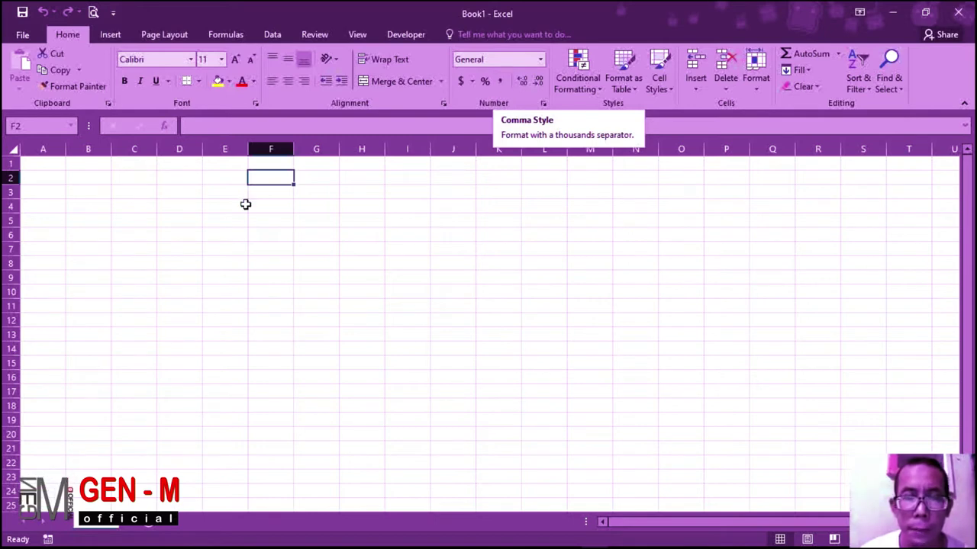
left_click(185, 206)
left_click(334, 201)
Enter the title 'Laporan Keuangan' in cell A2.
left_click(304, 181)
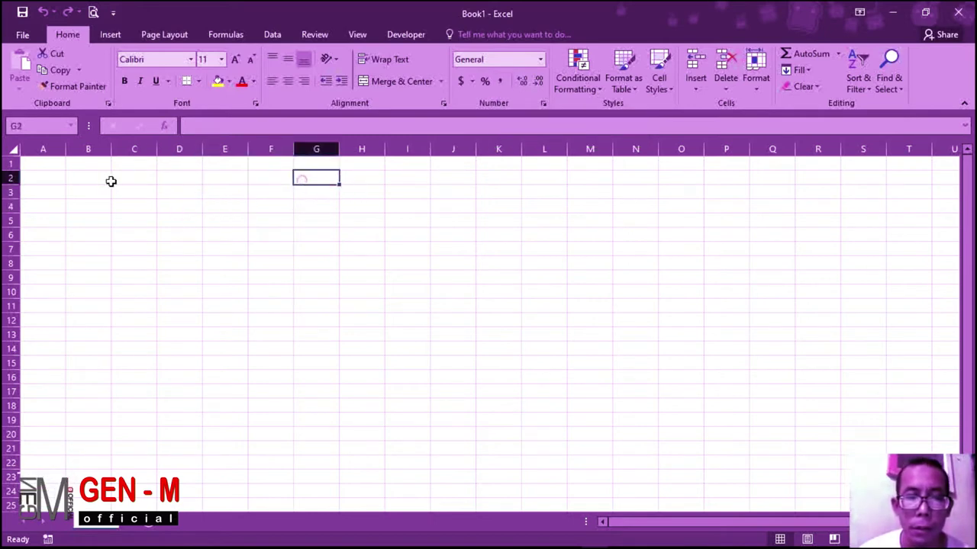
left_click(107, 180)
left_click(152, 174)
left_click(90, 176)
left_click(47, 176)
type("Laporan K")
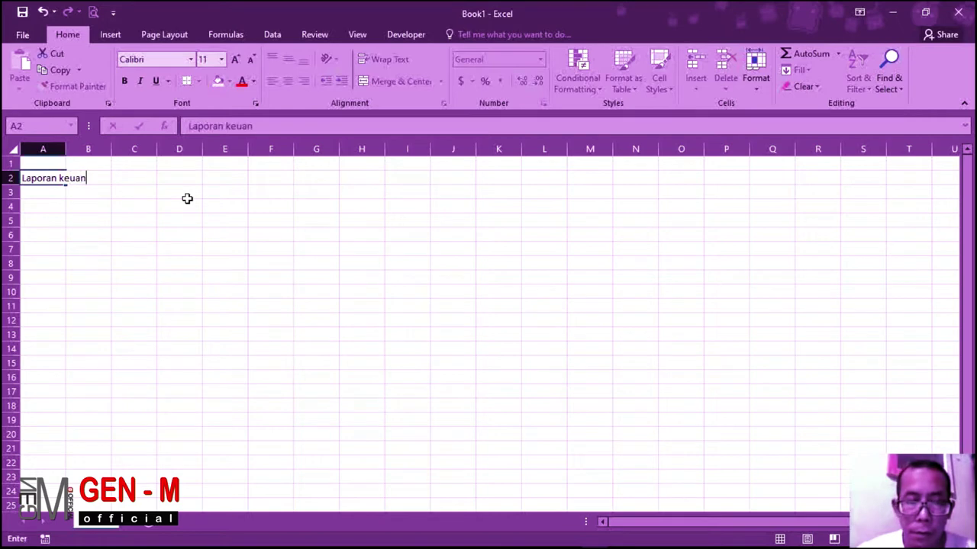
type("euangan")
key("Return")
key("Return")
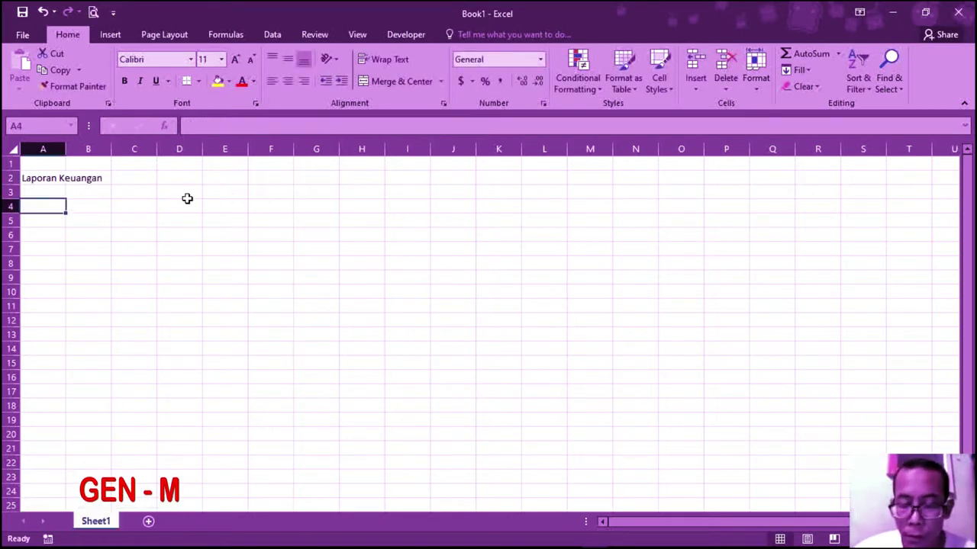
Type the headers No, Keterangan, Qty, @ and Jumlah across A4:E4.
type("No")
key("Tab")
type("Ketera")
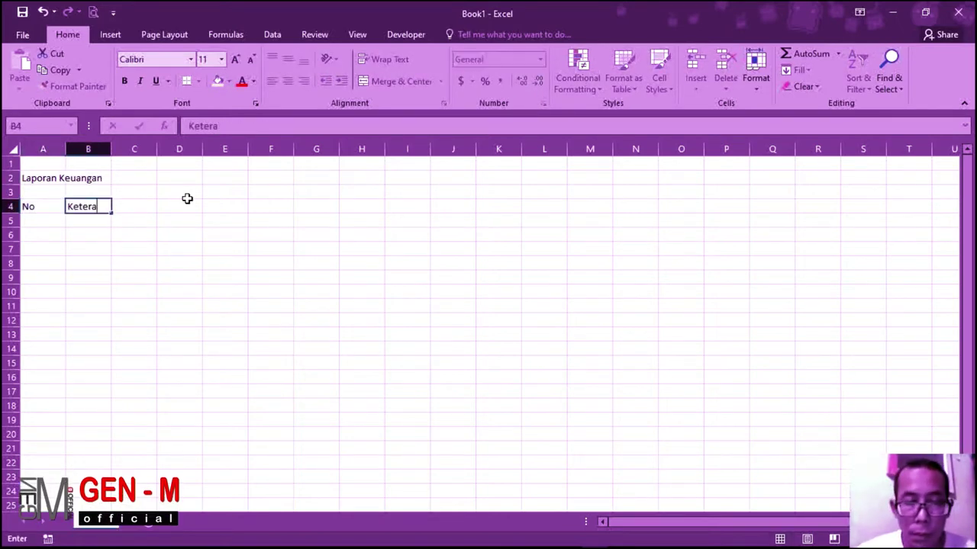
type("ngan")
key("Tab")
type("Qty")
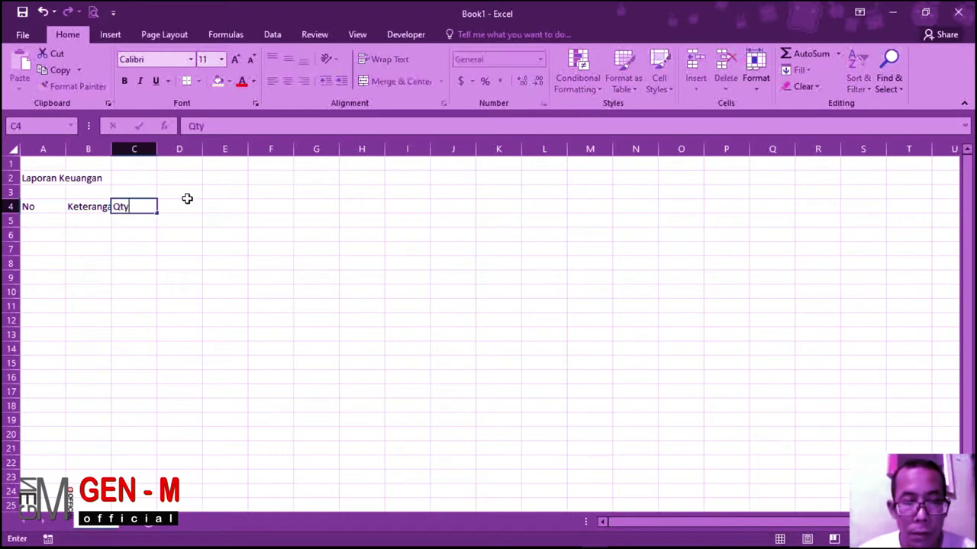
key("Tab")
type("@")
key("Tab")
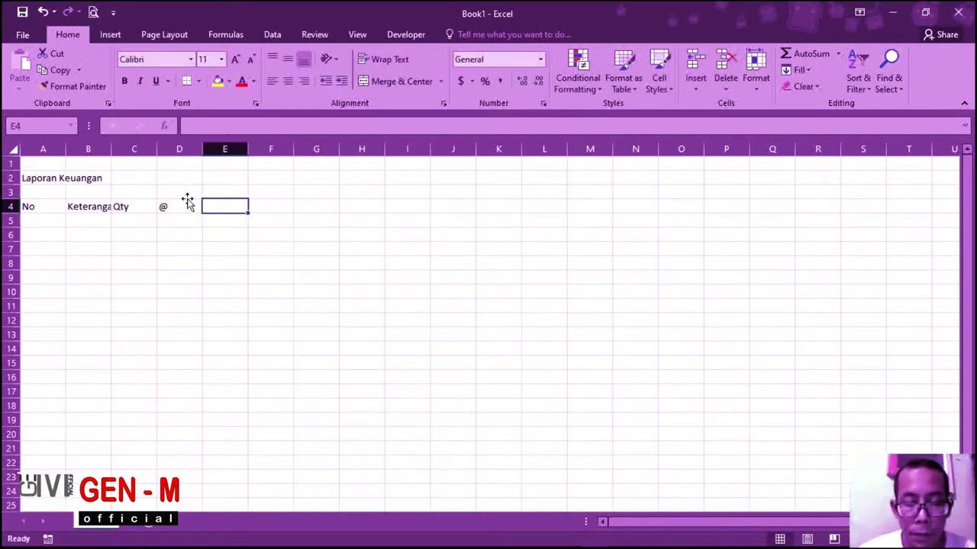
type("Jumlah")
key("Return")
Widen columns B and E, then centre and bold the header row A4:E4.
left_click_drag(117, 149, 162, 149)
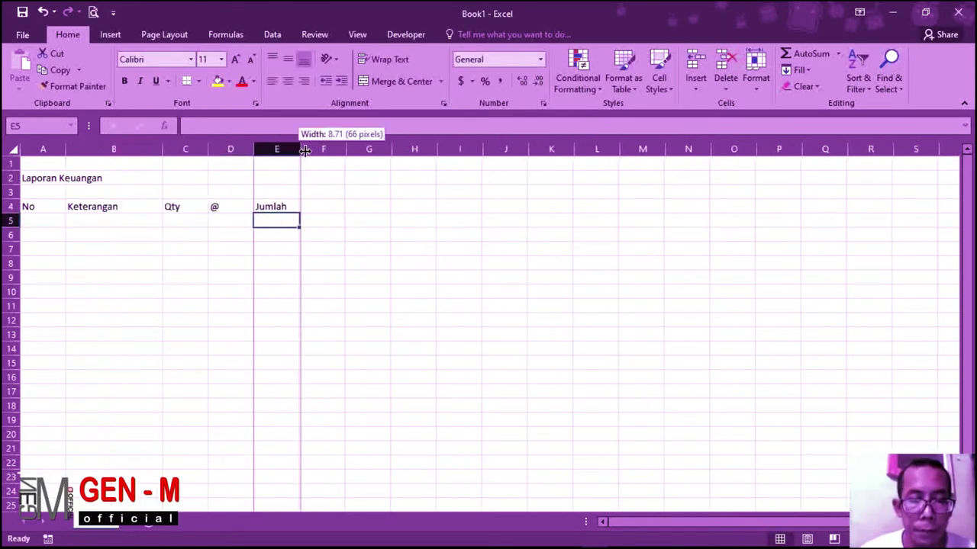
left_click_drag(292, 149, 336, 149)
left_click_drag(42, 206, 290, 210)
left_click(288, 81)
key("ctrl+b")
Apply All Borders to the table area A4:E15.
left_click_drag(42, 210, 298, 365)
left_click(198, 80)
left_click(214, 187)
Number the rows 1 to 10 in A5:A14 and narrow column A.
left_click(52, 223)
type("1 2")
mouse_move(52, 237)
left_mouse_down()
mouse_move(52, 224)
mouse_move(66, 353)
left_mouse_up()
left_click(133, 374)
left_click_drag(65, 149, 46, 149)
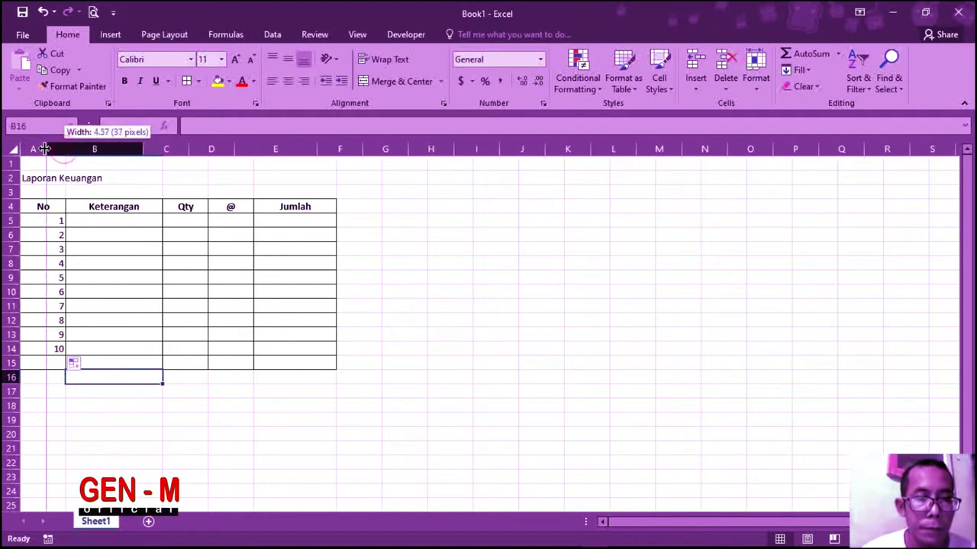
Make the header row taller and fill A4:E4 with yellow.
left_click_drag(11, 213, 10, 228)
left_click_drag(33, 214, 275, 214)
left_click(217, 82)
Centre the numbers 1–10 and widen column B for item names.
left_click_drag(32, 236, 33, 364)
left_click(287, 81)
left_click(353, 263)
left_click_drag(317, 149, 247, 150)
left_click(158, 235)
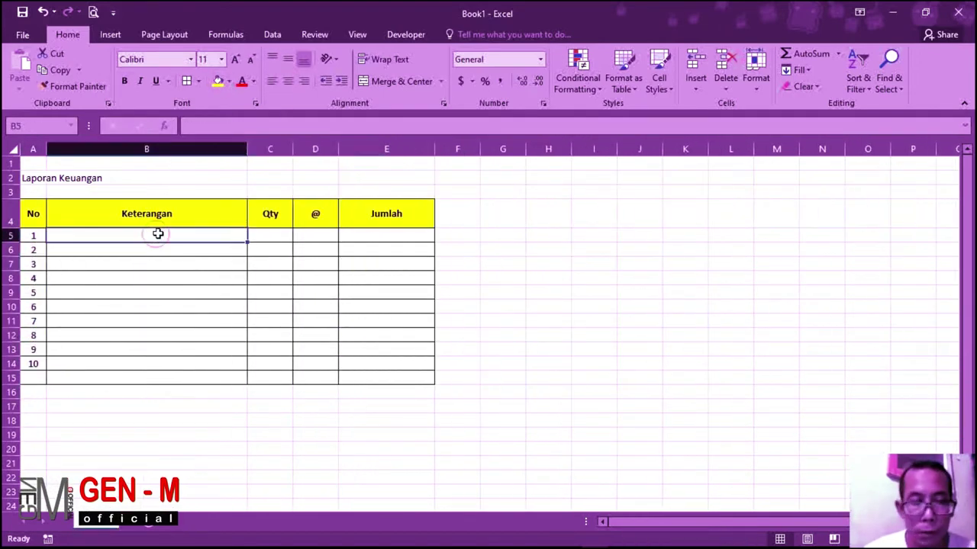
List Buku Tulis, Kertas HVS, Ballpoint, Lem Kertas, Spidol and Kalkulator in B5:B10.
type("Buku Tulis")
key("Return")
type("Kertas HVS")
key("Return")
type("Ballpoint")
key("Return")
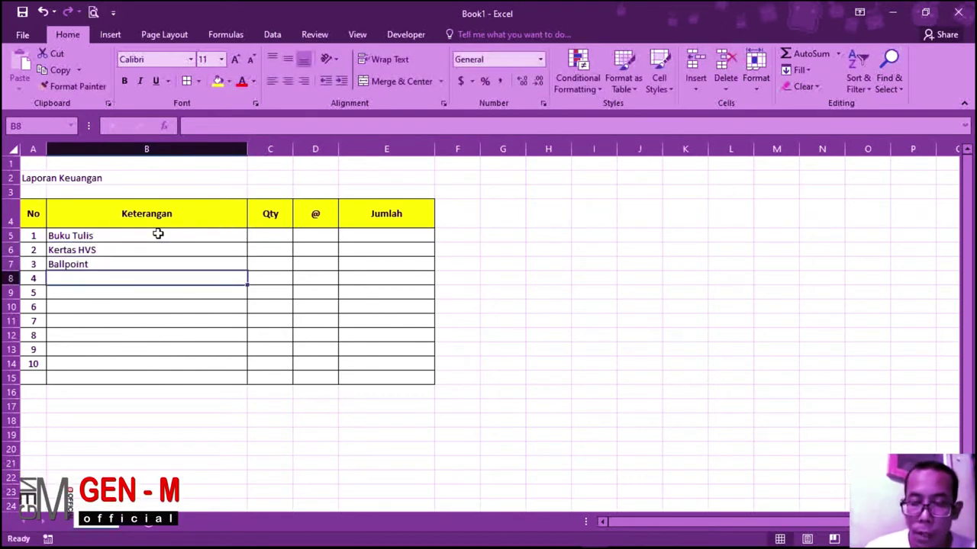
type("Lem Kertas")
key("Return")
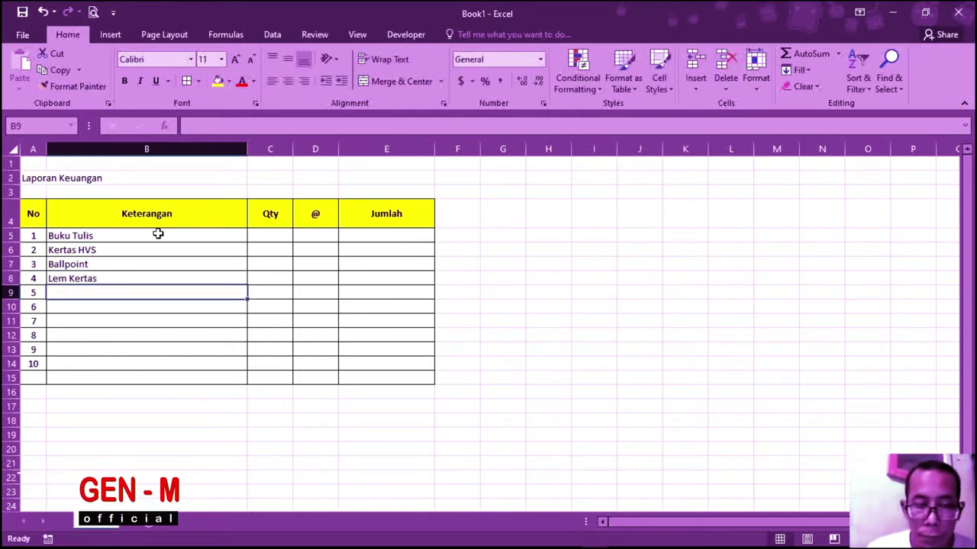
type("Spidol")
key("Return")
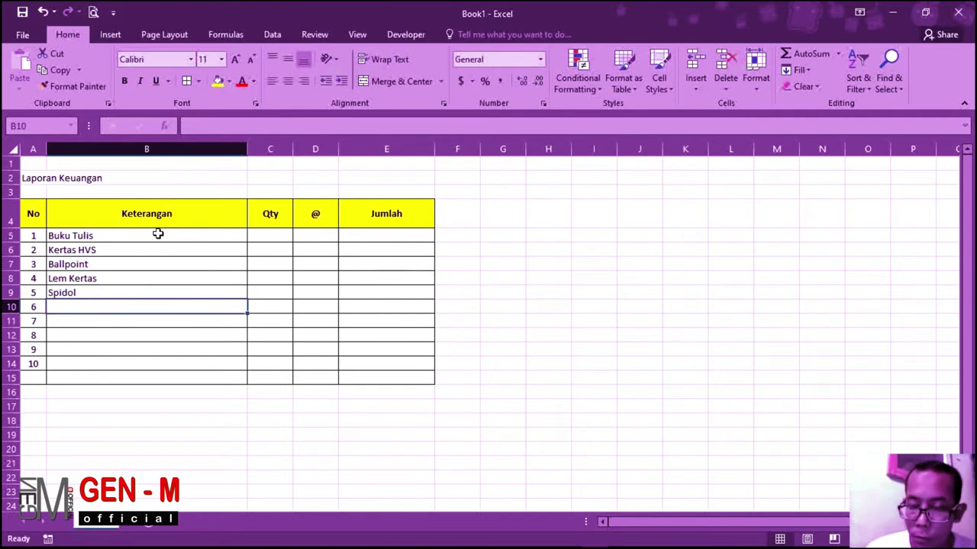
type("Kalkulator")
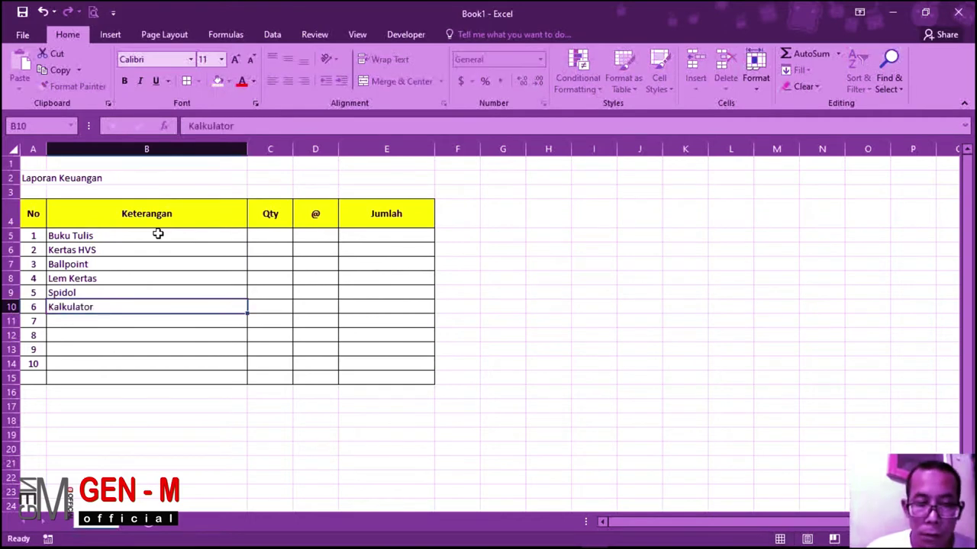
key("Return")
Add Amplop, Slasiban, Plastic Cover and Tinta Printer to finish the item list.
type("Sabun")
key("BackSpace")
key("BackSpace")
key("BackSpace")
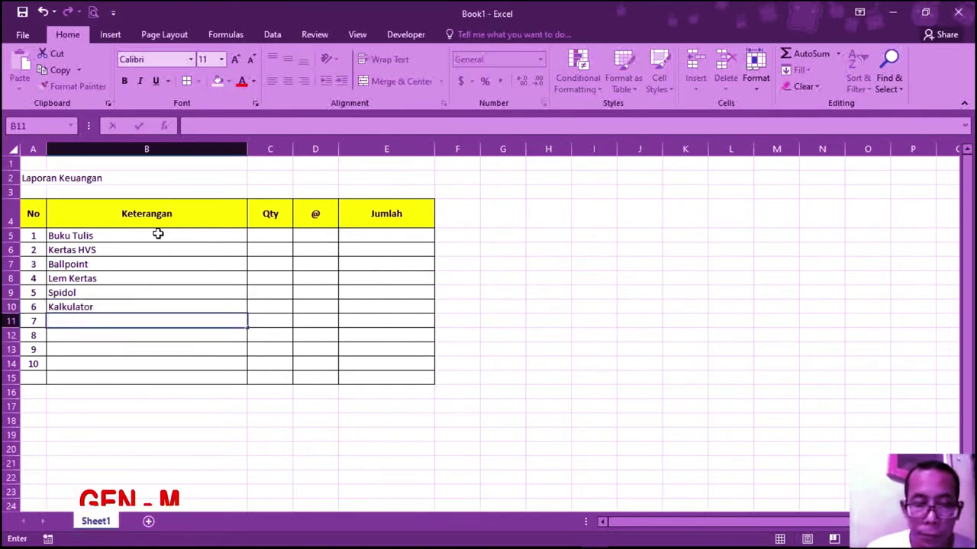
type("Amplop")
key("Return")
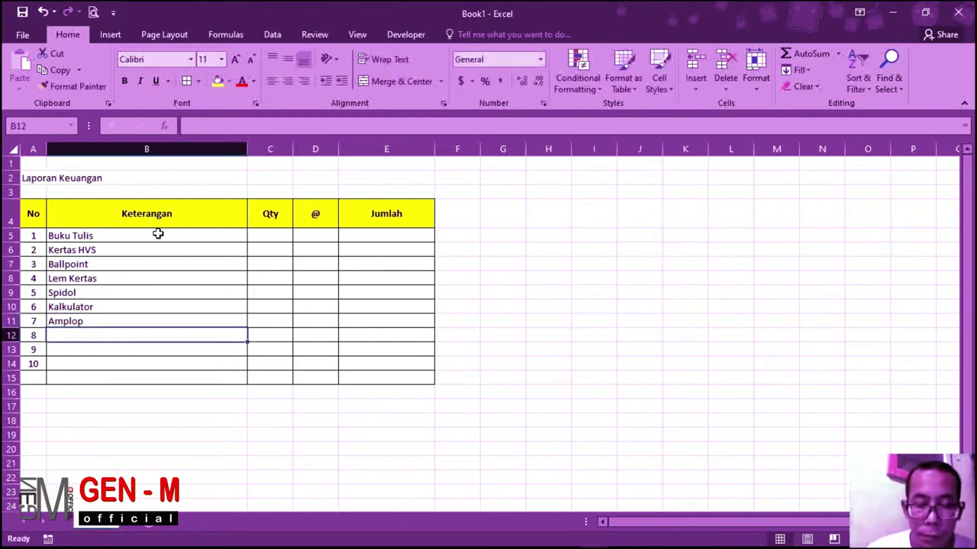
type("Slasiban")
key("Return")
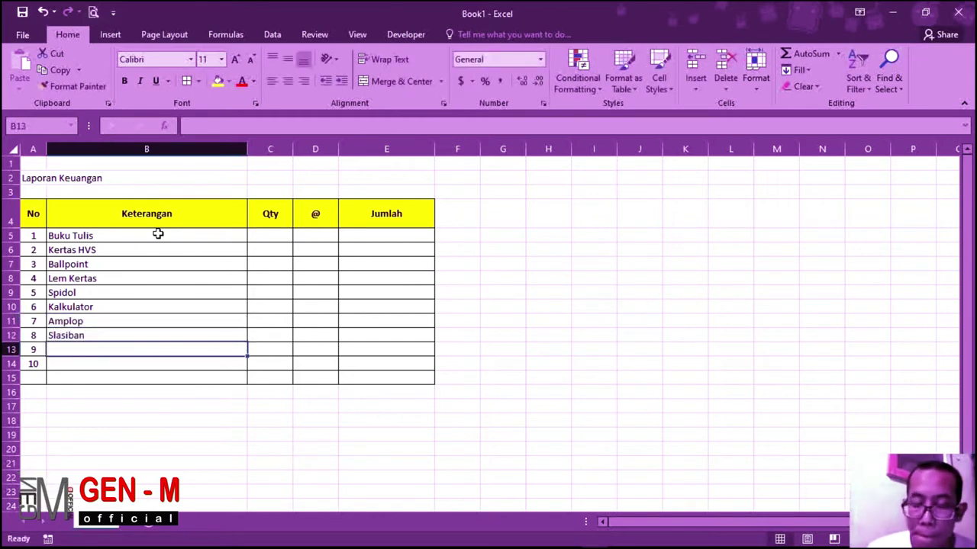
type("R")
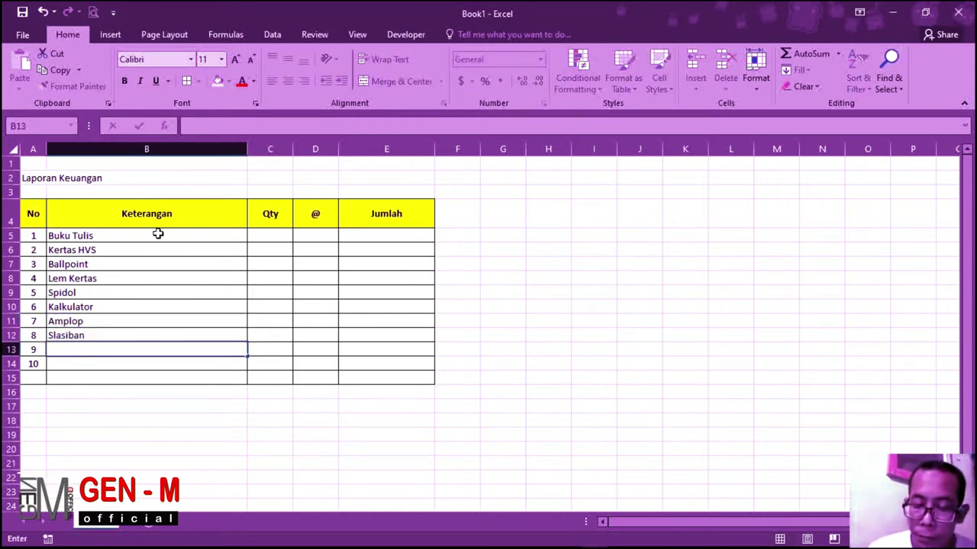
type("Plastic")
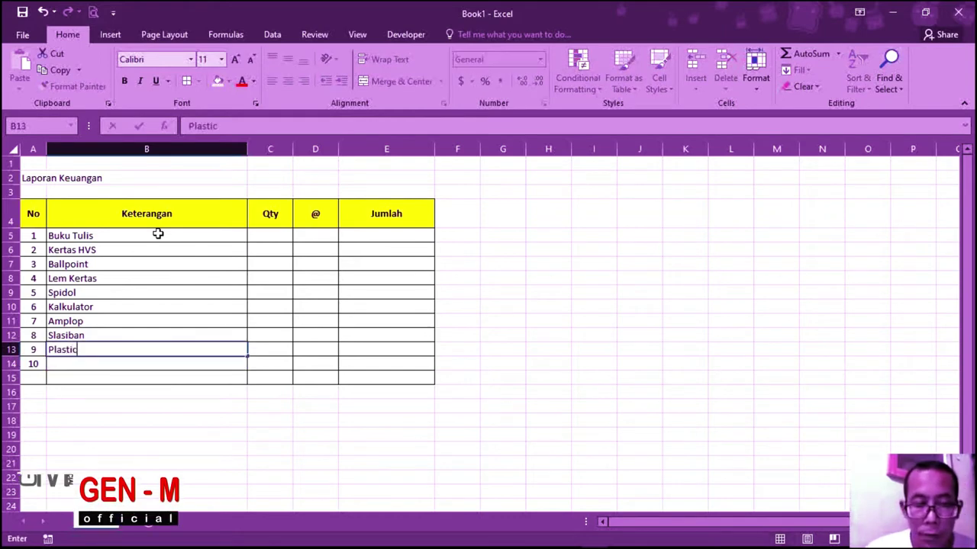
type(" Cover")
key("Return")
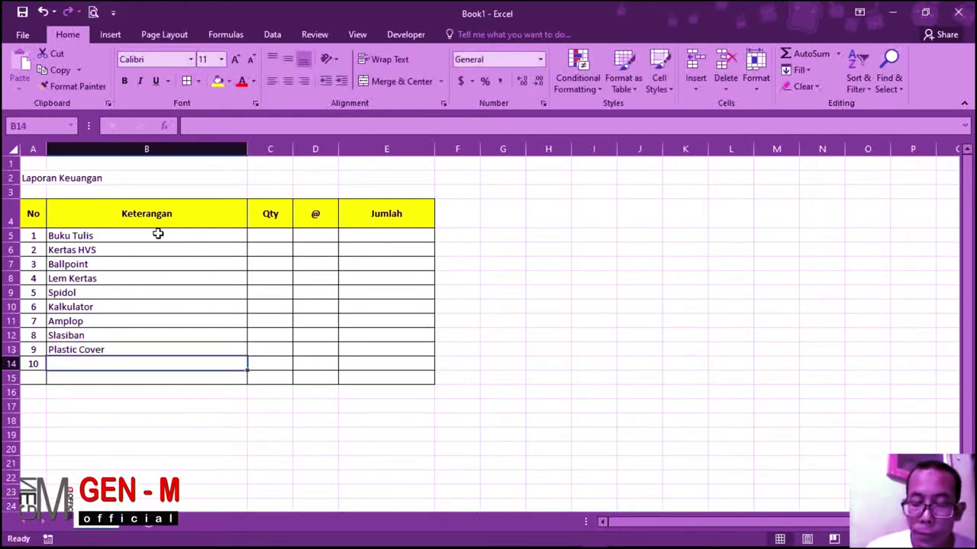
type("Tinta Prin")
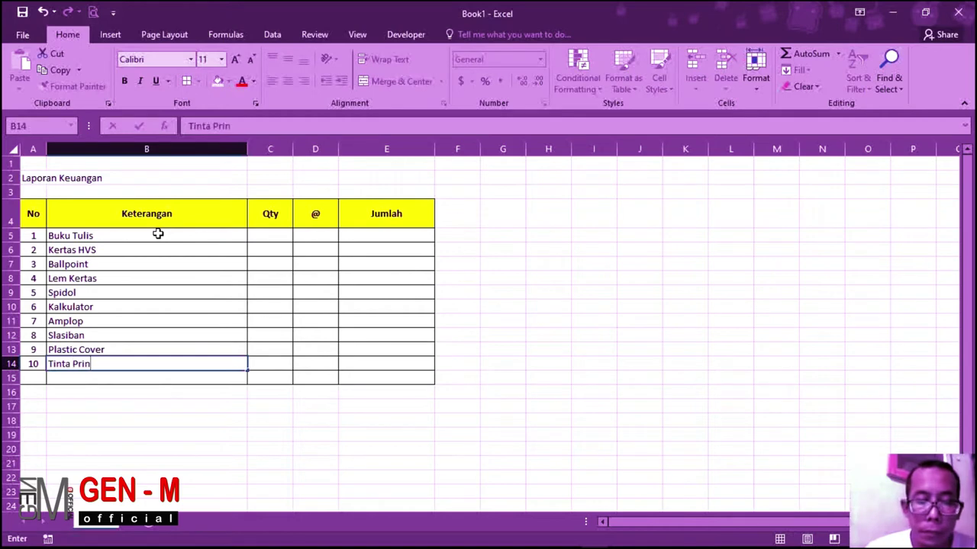
type("ter")
key("Return")
Enter quantities 10, 3, 4, 5, 2, 2, 3, 4, 21, 2 into C5:C14.
left_click(270, 236)
type("10 3 4 5 2 2 3 4 21 2")
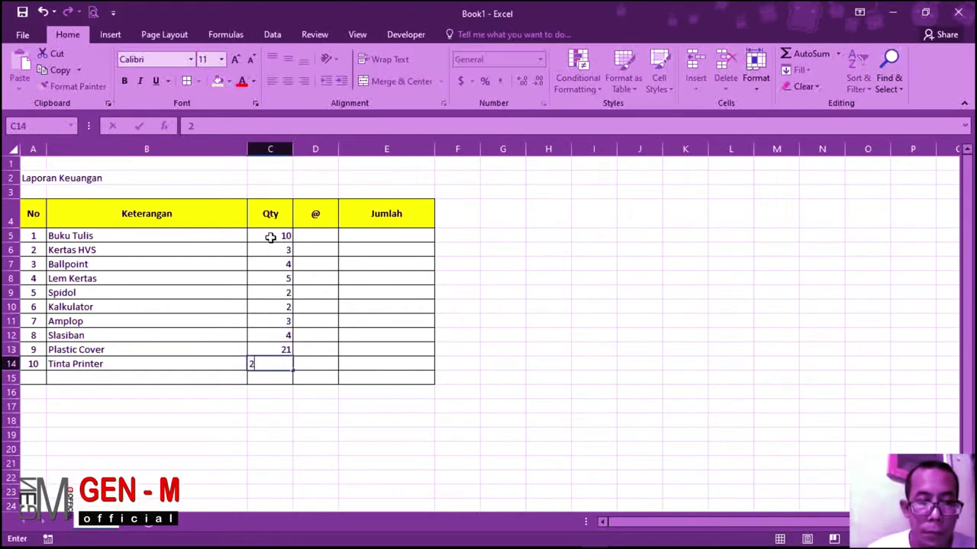
key("Return")
left_click_drag(338, 149, 389, 148)
Enter prices 50000, 34000, 25500, 10000, 12400, 80000, 4000, 3500, 3500, 145000 in D5:D14.
left_click(347, 236)
type("50000")
key("Return")
type("34000")
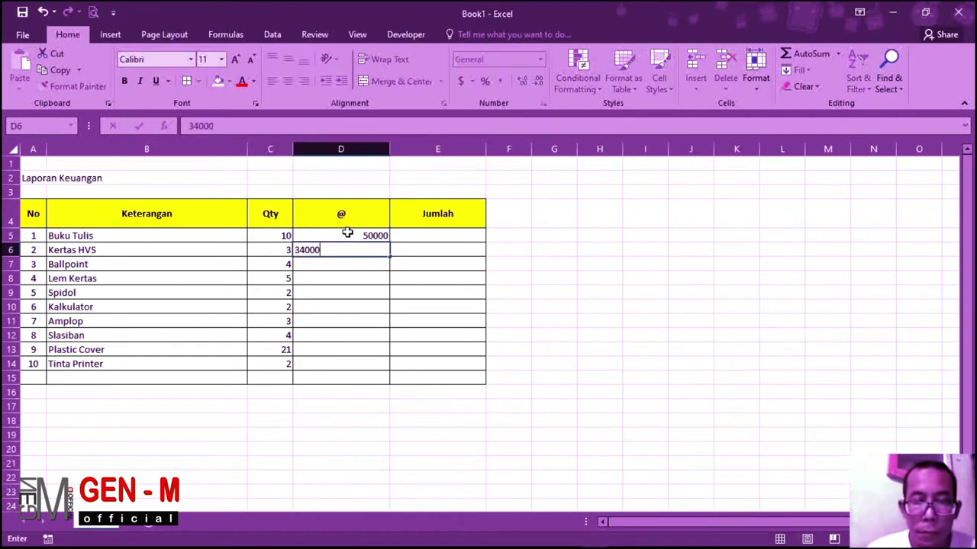
key("Return")
type("25500")
key("Return")
type("1000")
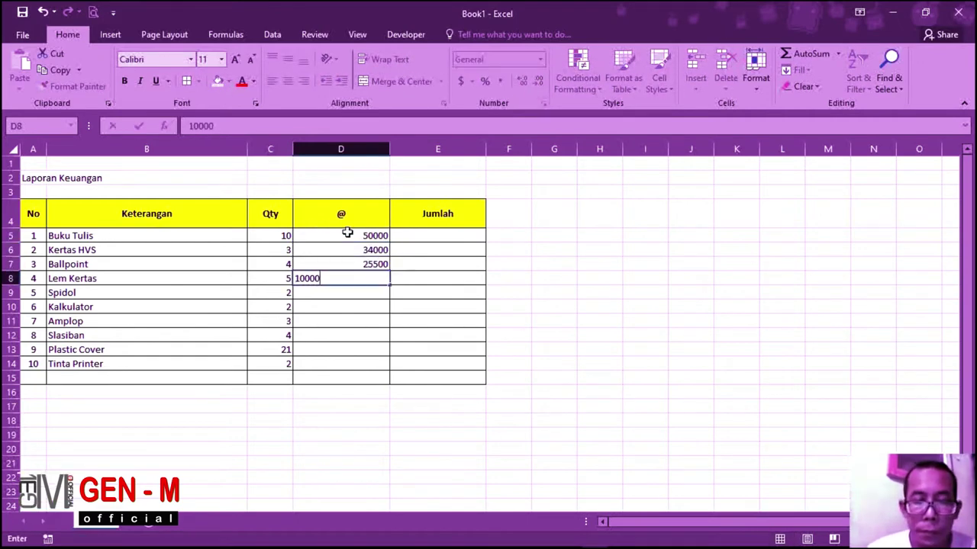
type("0")
key("Return")
type("12400 80000 4000 3500 3500 ")
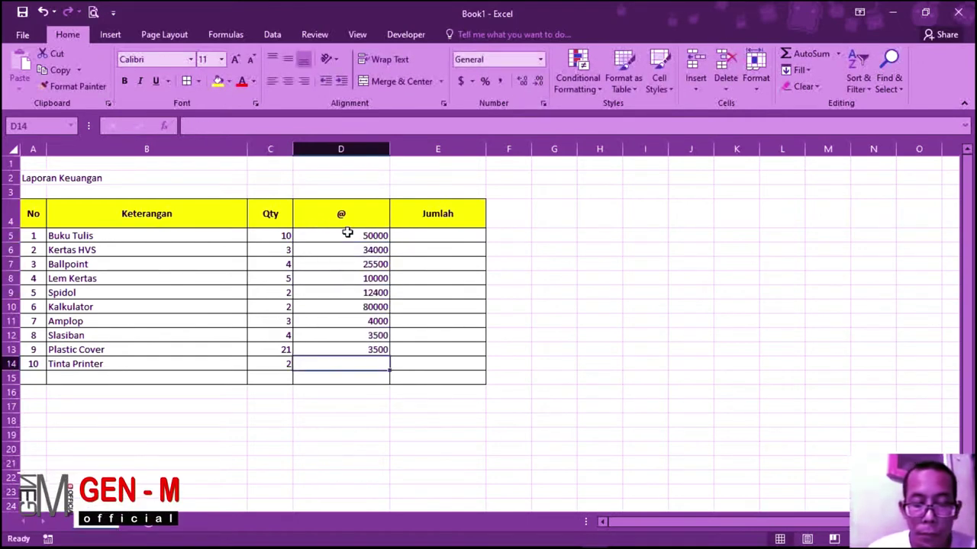
type("145000")
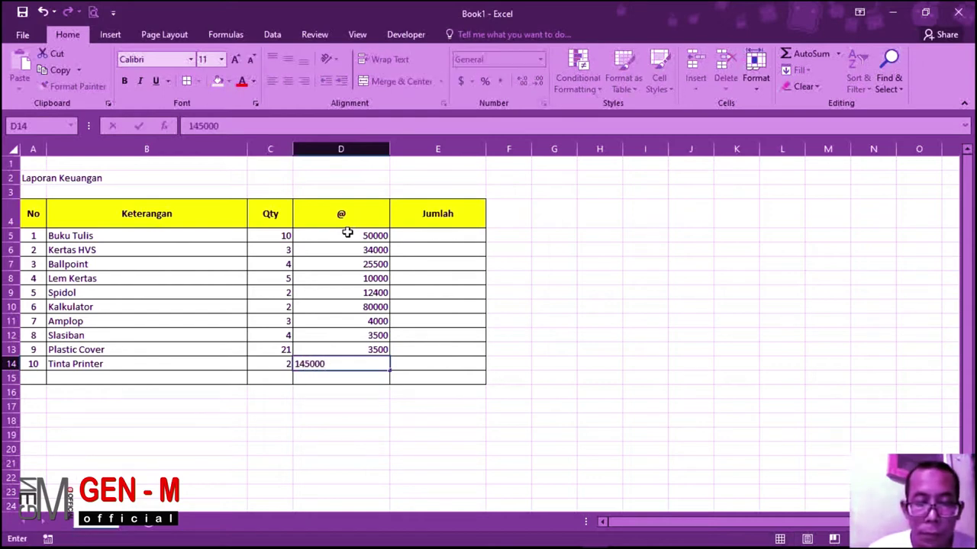
key("Return")
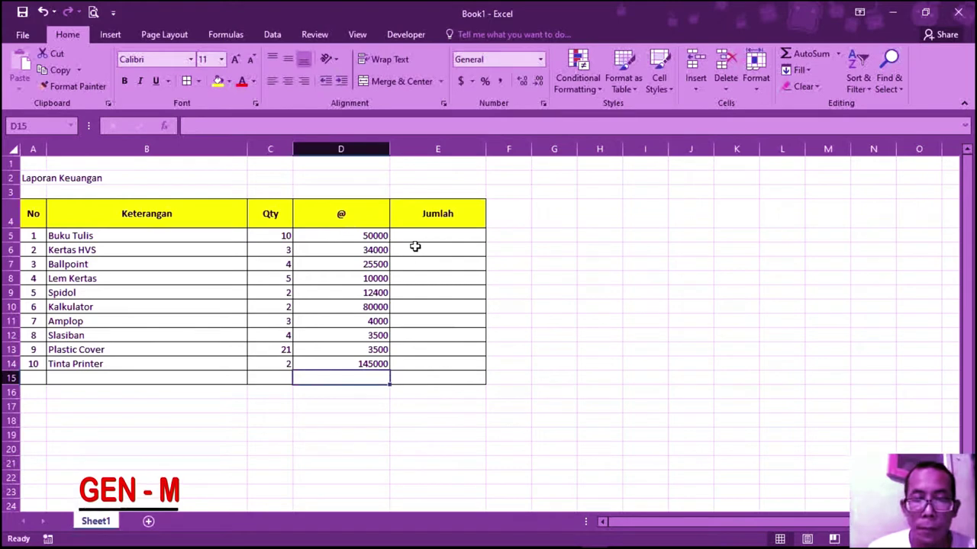
left_click(419, 236)
left_click(421, 277)
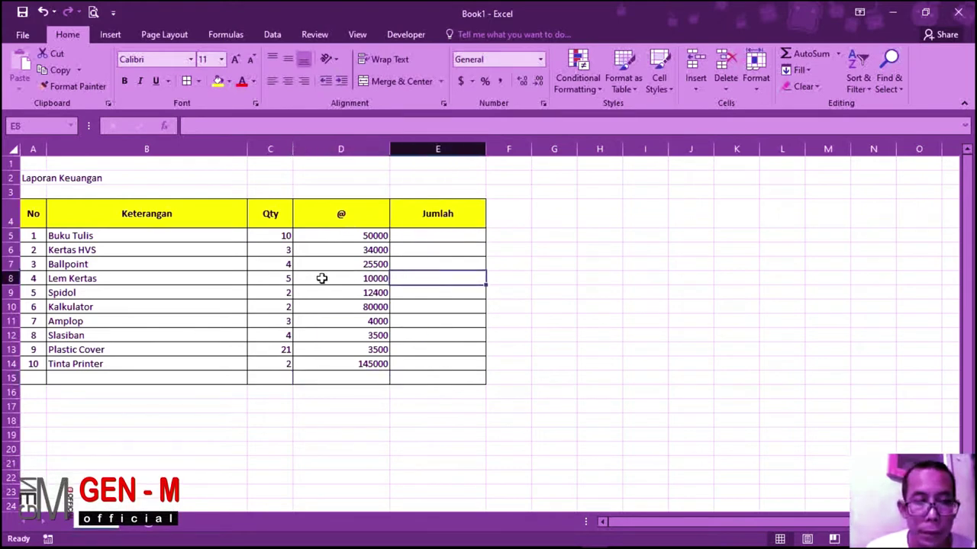
Centre the ten Qty values in C5:C14.
left_click(212, 236)
left_click_drag(266, 236, 287, 364)
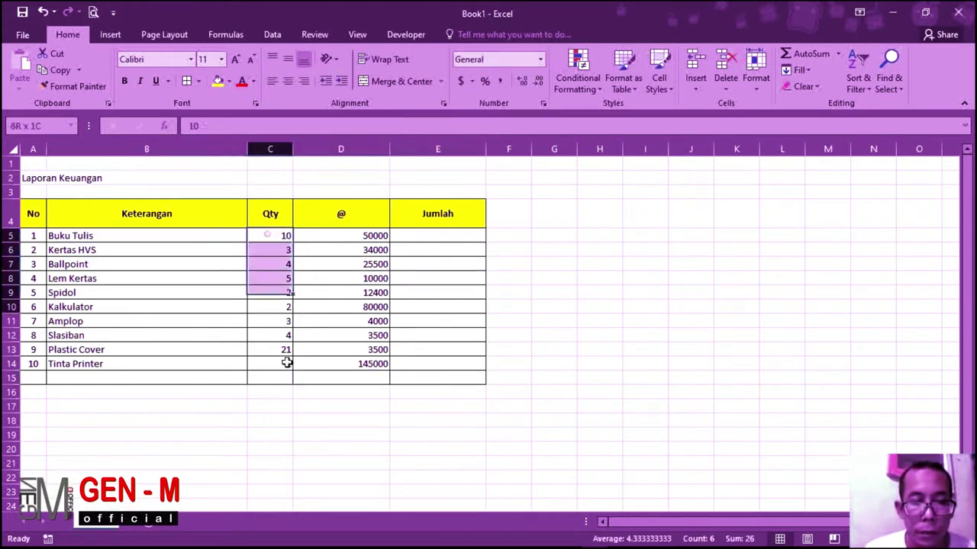
left_click(295, 83)
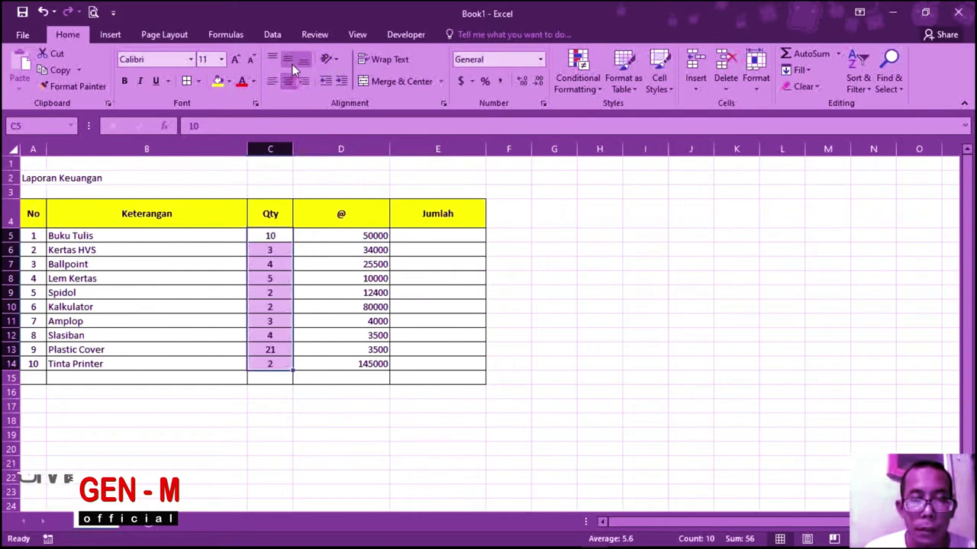
left_click(538, 235)
Prefix the Buku Tulis price with 'Rp. ' and start a =SUM( formula below the prices.
left_click_drag(382, 238, 365, 367)
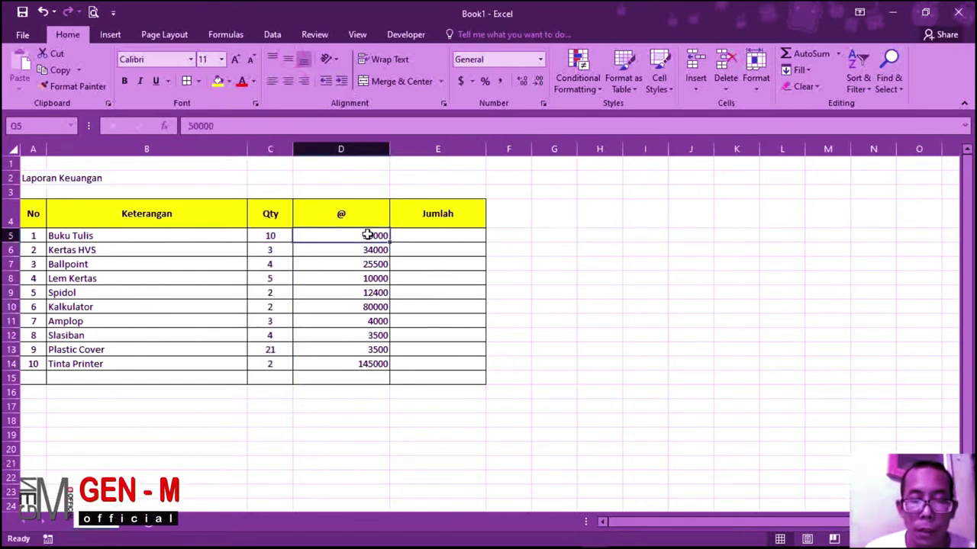
left_click(430, 236)
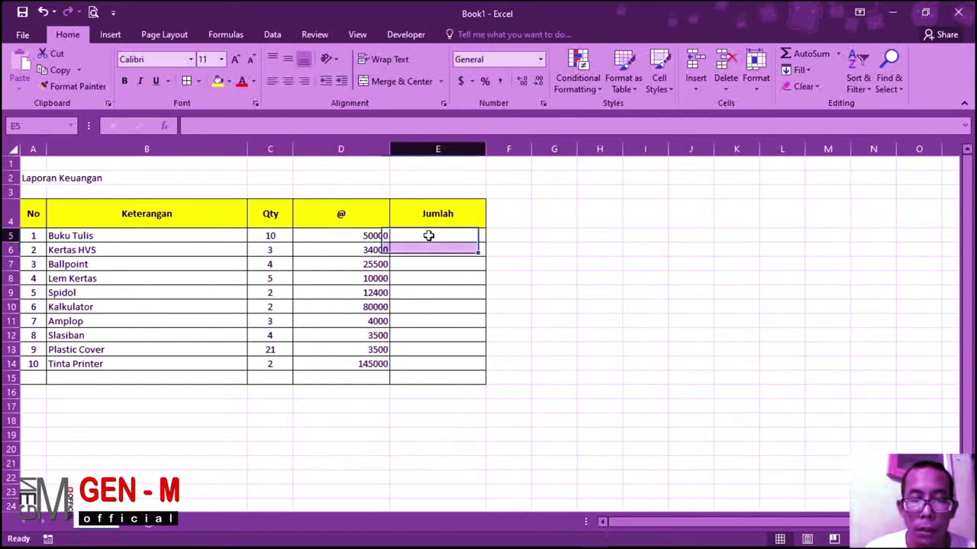
left_click(381, 236)
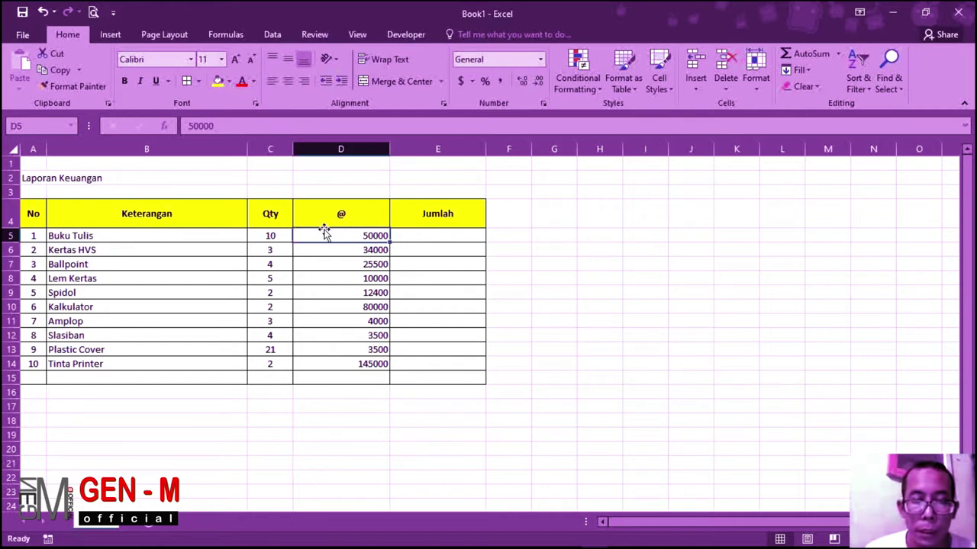
double_click(311, 234)
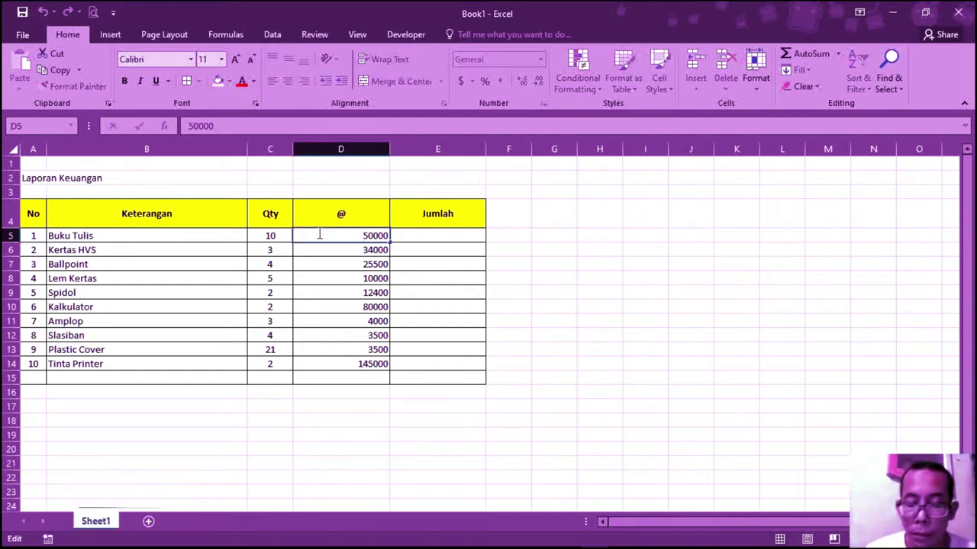
type("Rp.")
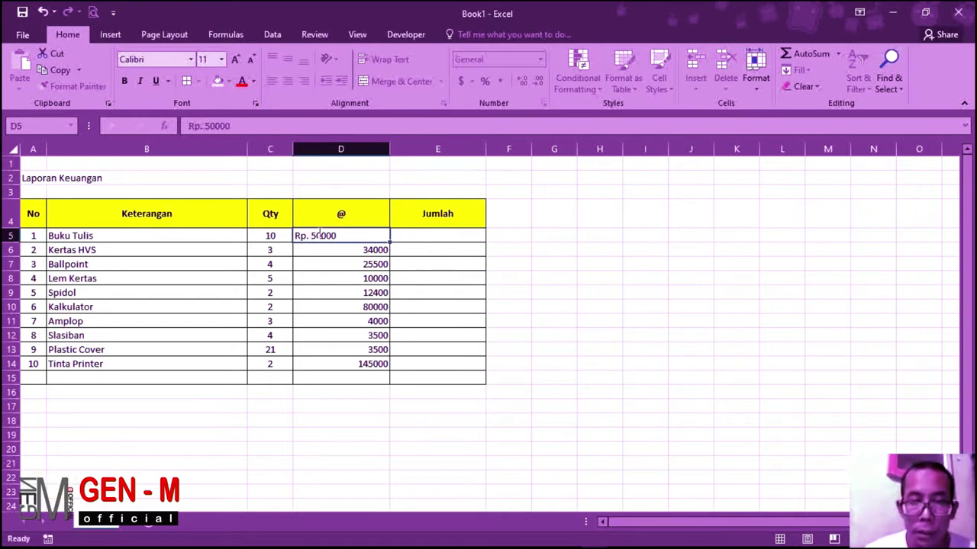
key("Return")
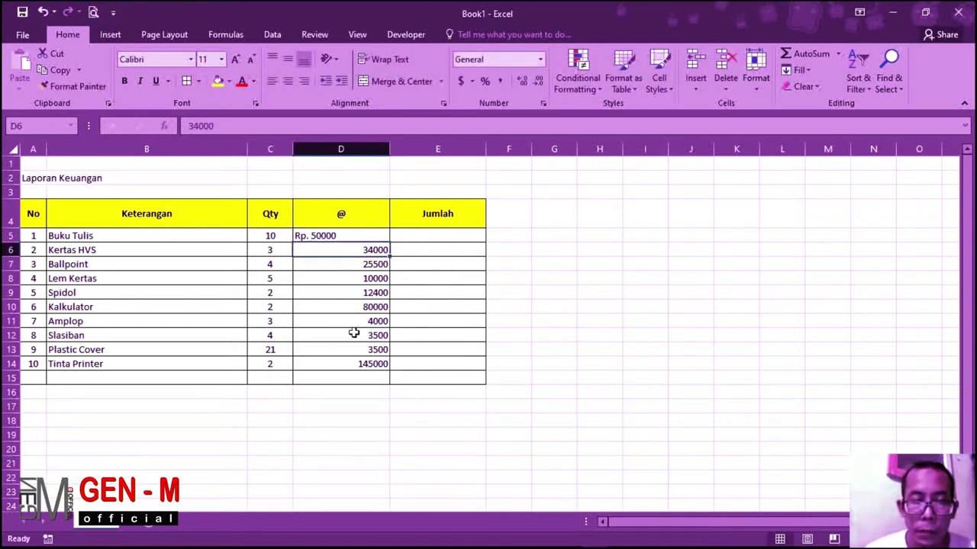
left_click(342, 380)
type("=")
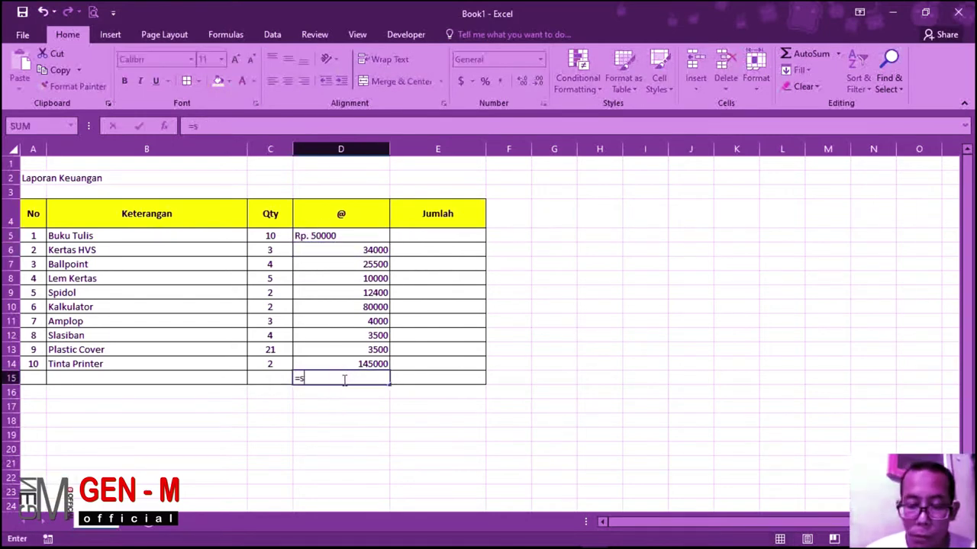
type("sum(")
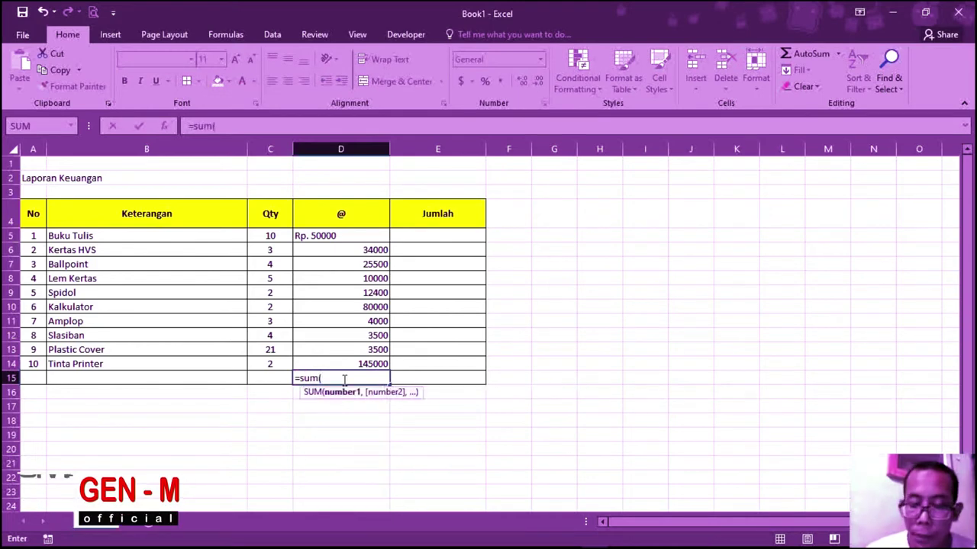
key("Up")
key("Up")
key("Up")
key("Up")
key("Up")
key("Up")
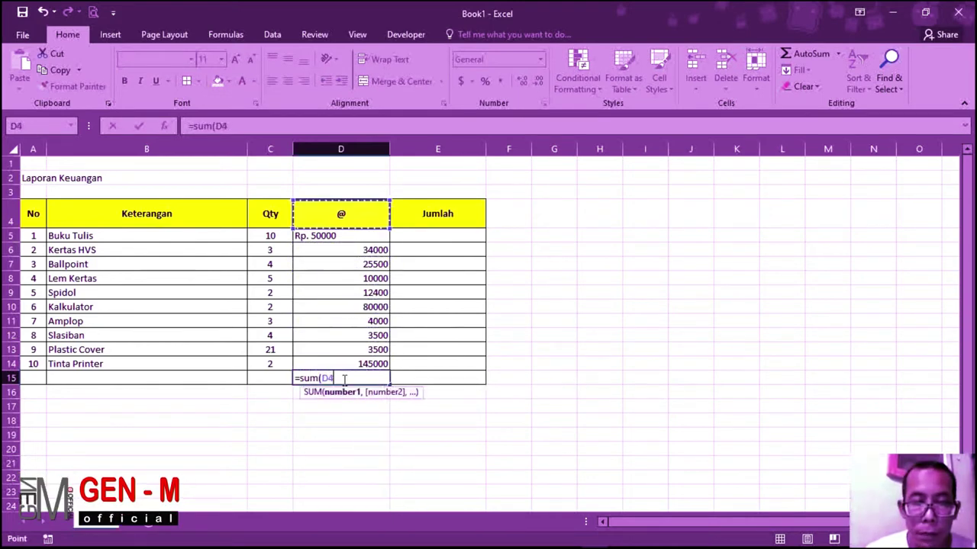
key("shift+Down")
key("shift+Down")
key("shift+Down")
key("shift+Down")
key("shift+Down")
key("shift+Down")
key("shift+Down")
key("shift+Down")
key("Return")
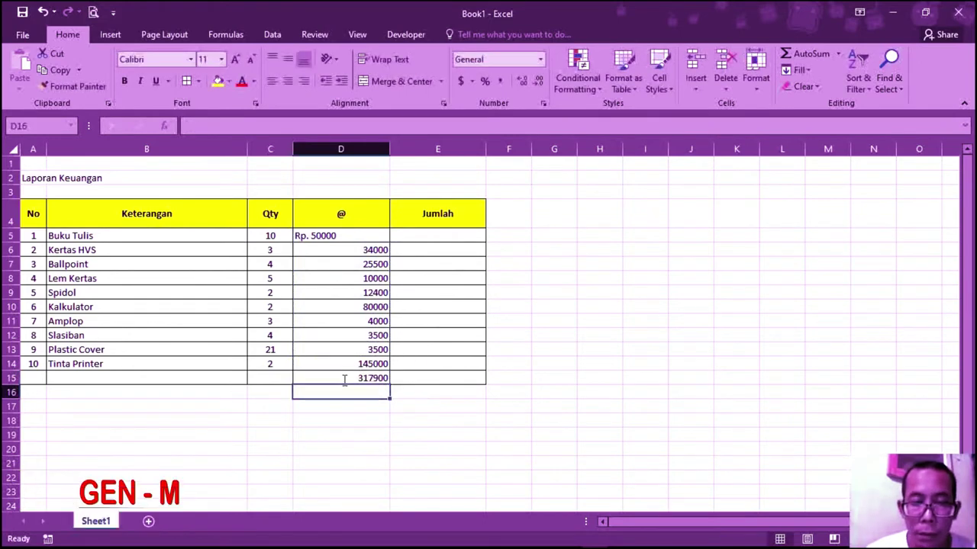
left_click(343, 380)
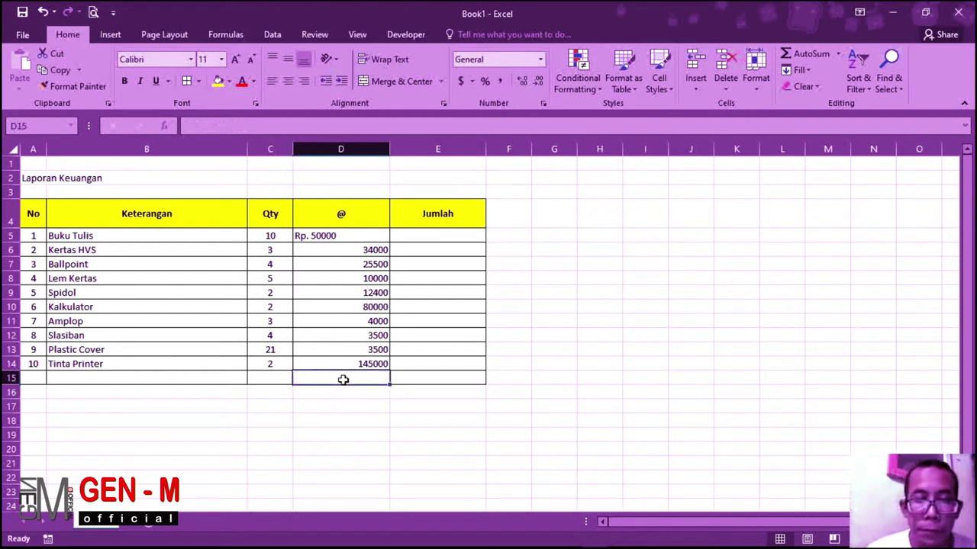
left_click(317, 238)
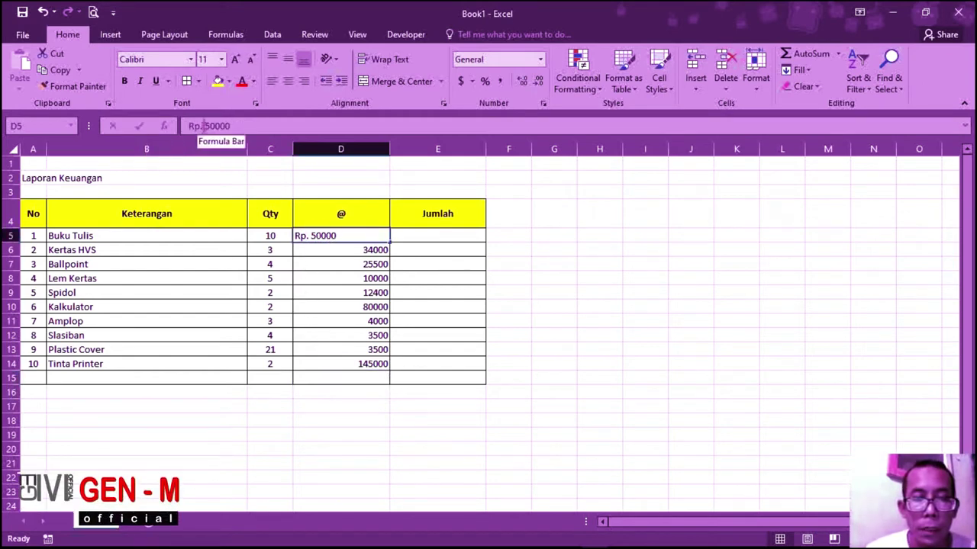
left_click_drag(206, 127, 182, 126)
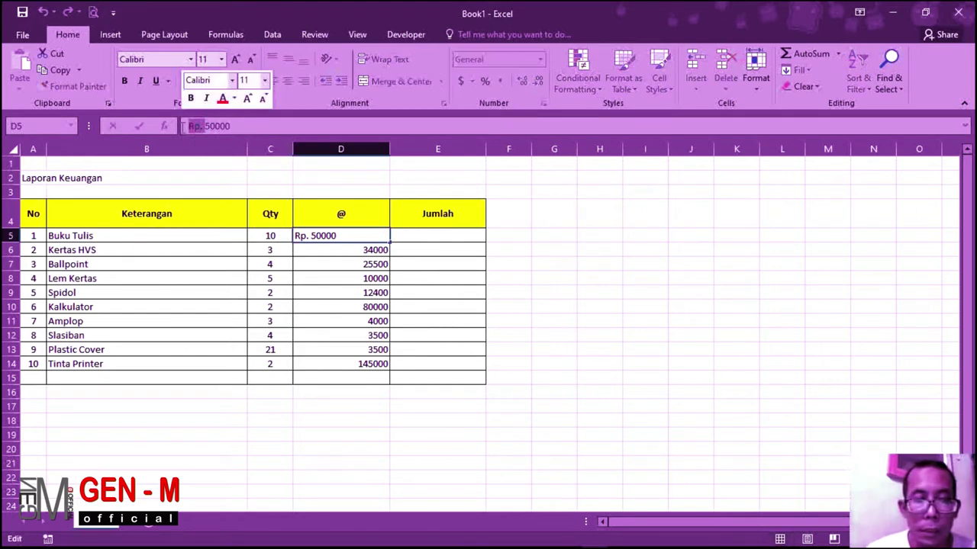
key("BackSpace")
key("Return")
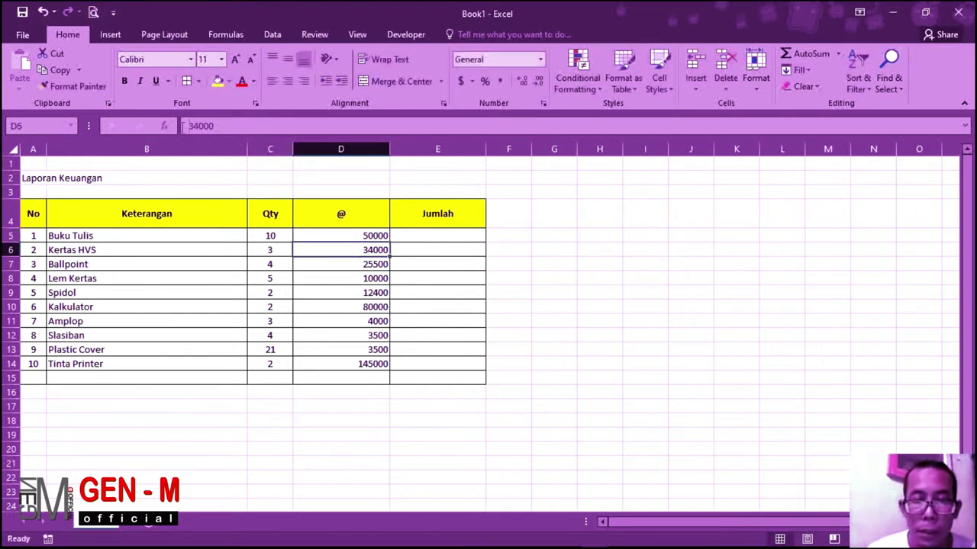
left_click_drag(351, 236, 358, 365)
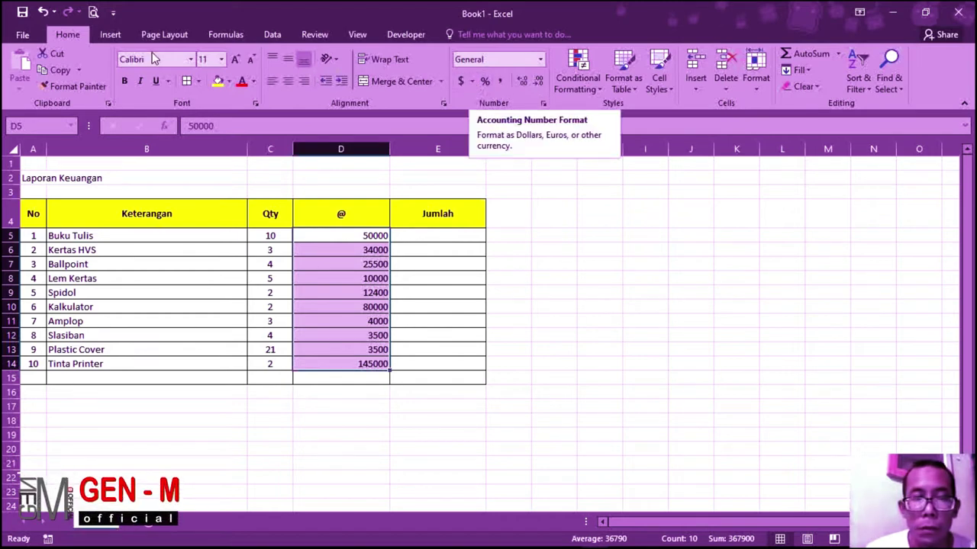
left_click(474, 83)
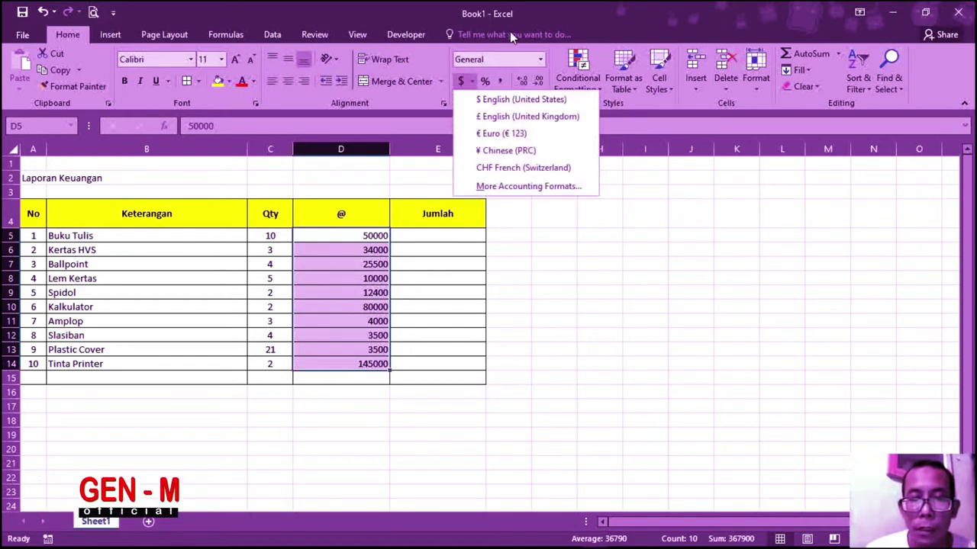
left_click(583, 18)
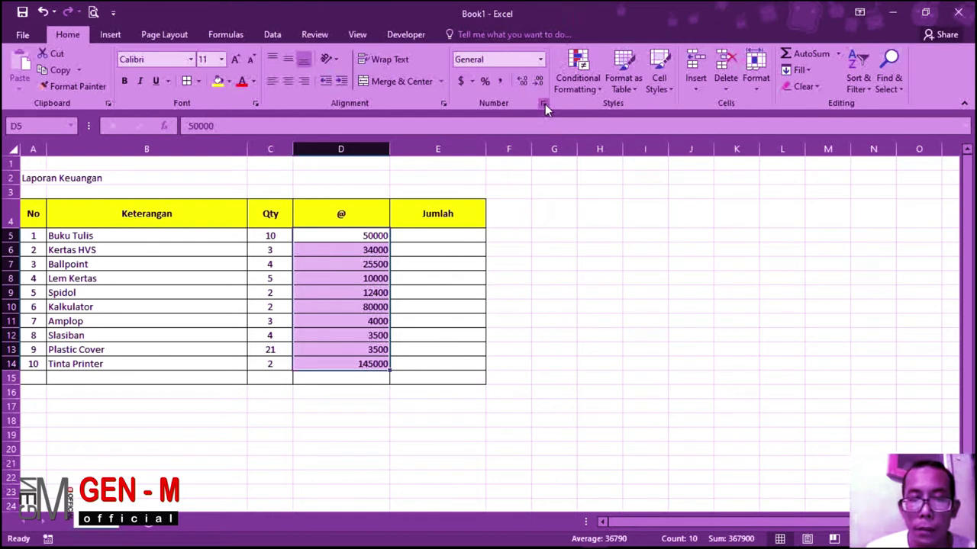
left_click(543, 104)
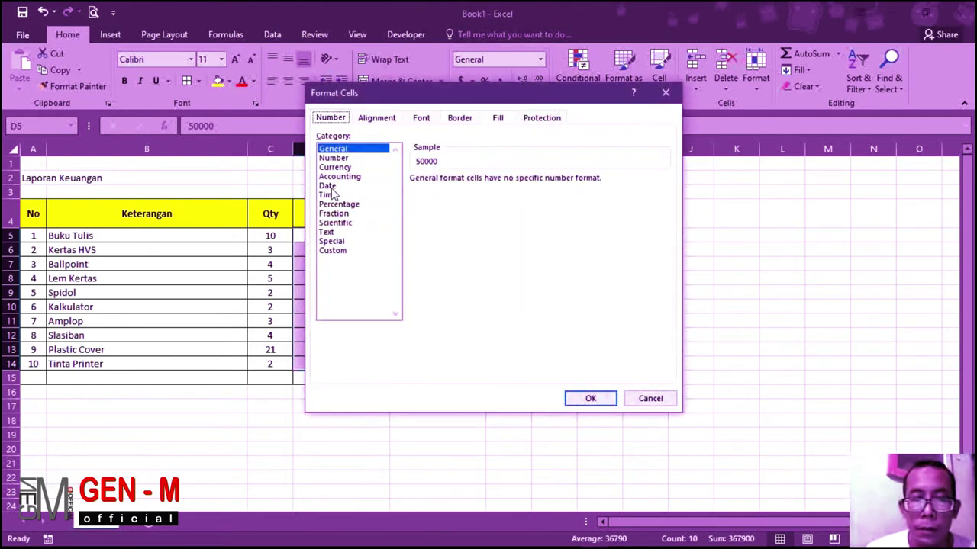
left_click(335, 167)
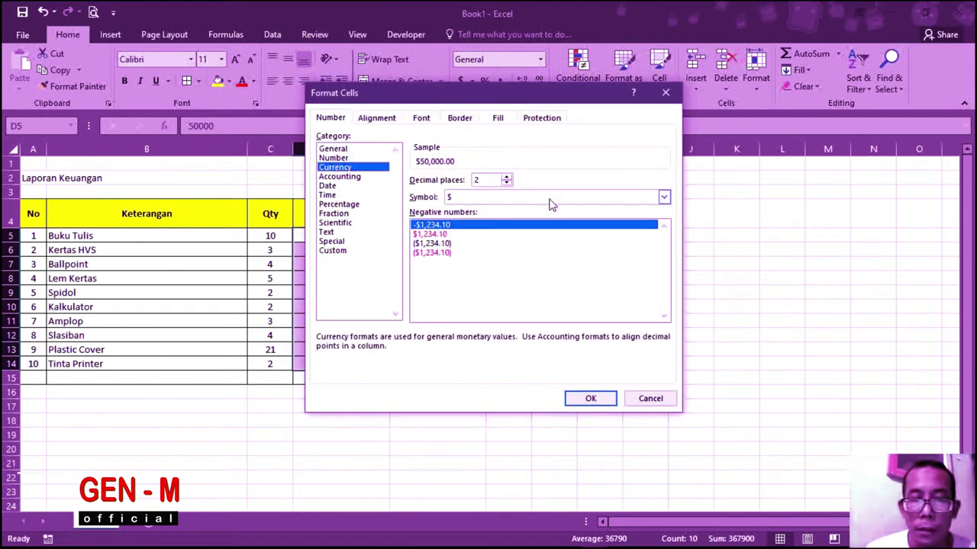
left_click(562, 198)
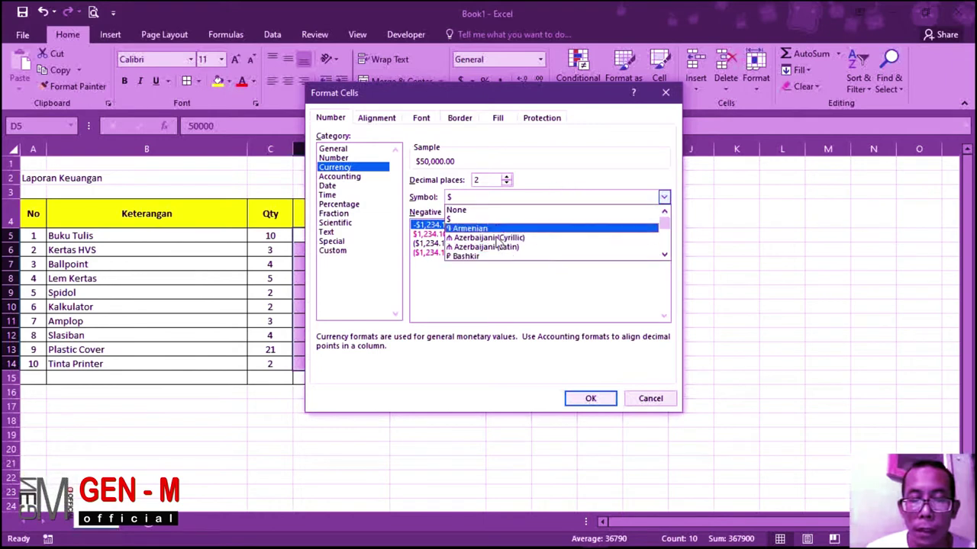
left_click(574, 156)
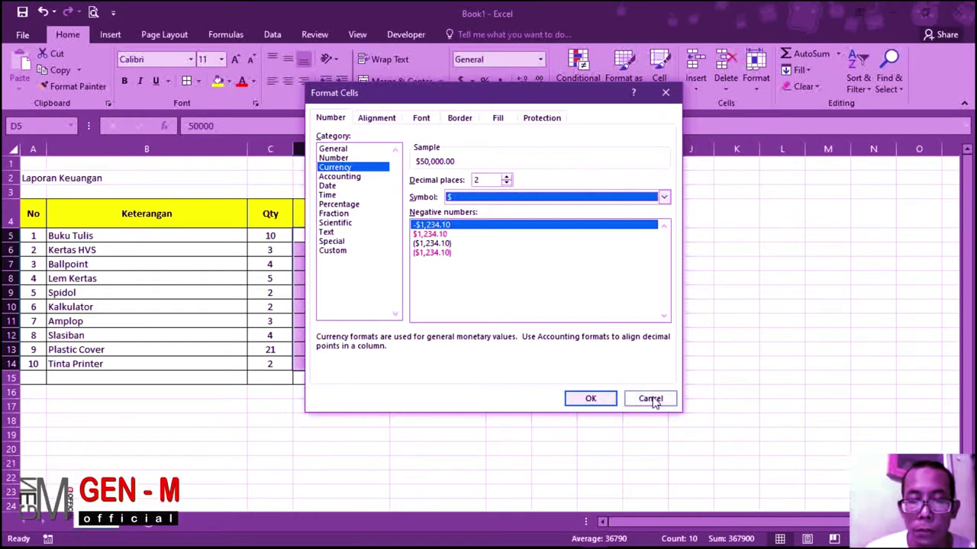
left_click(651, 400)
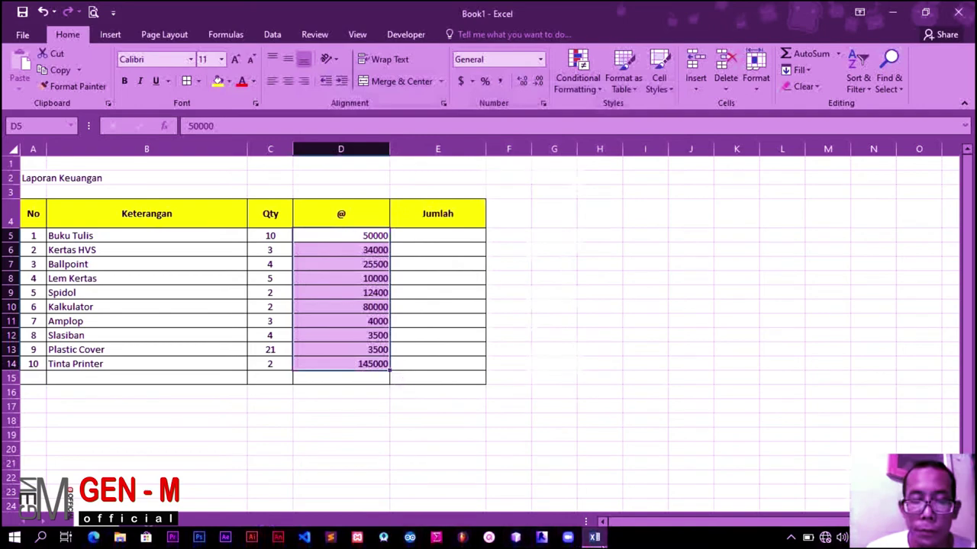
left_click(596, 538)
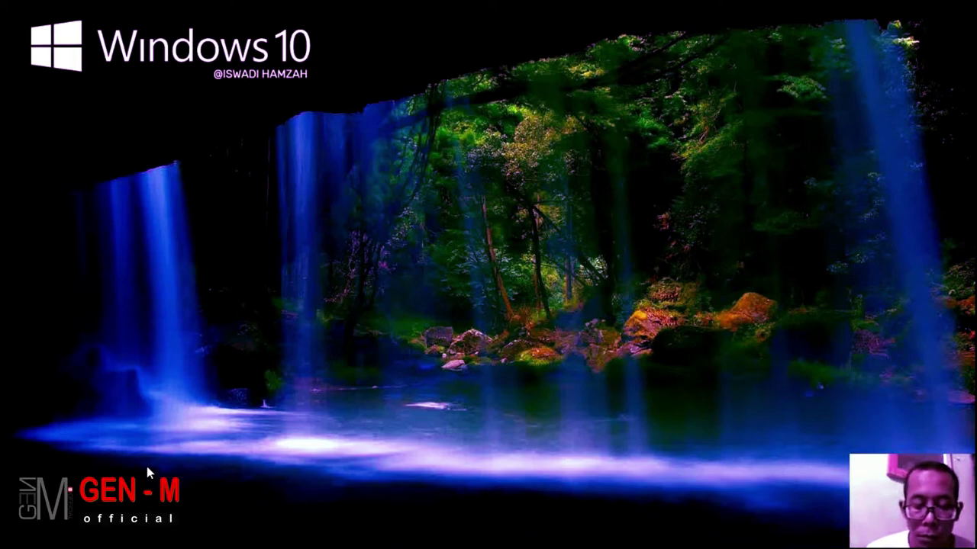
Run CONTROL from the Win+R Run box to open Control Panel.
key("super+r")
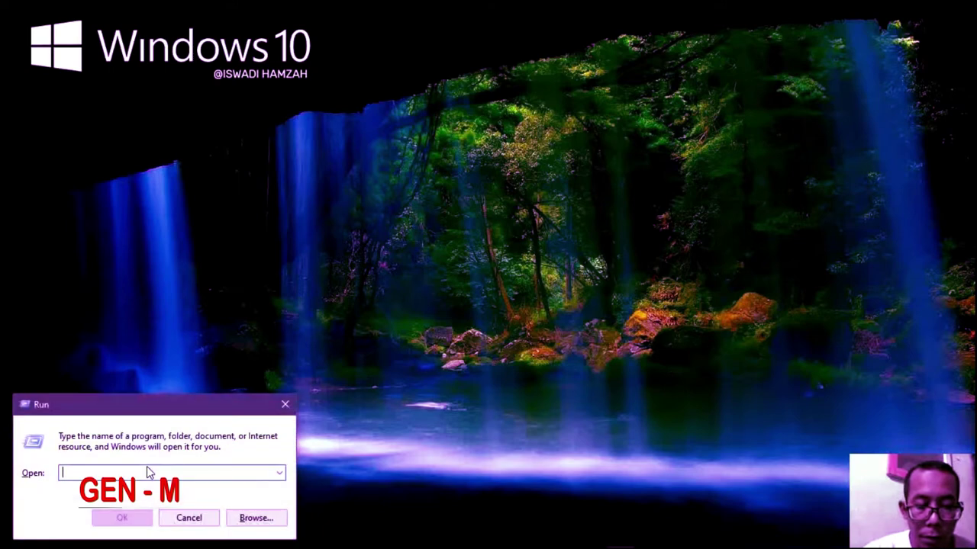
left_click_drag(142, 406, 449, 226)
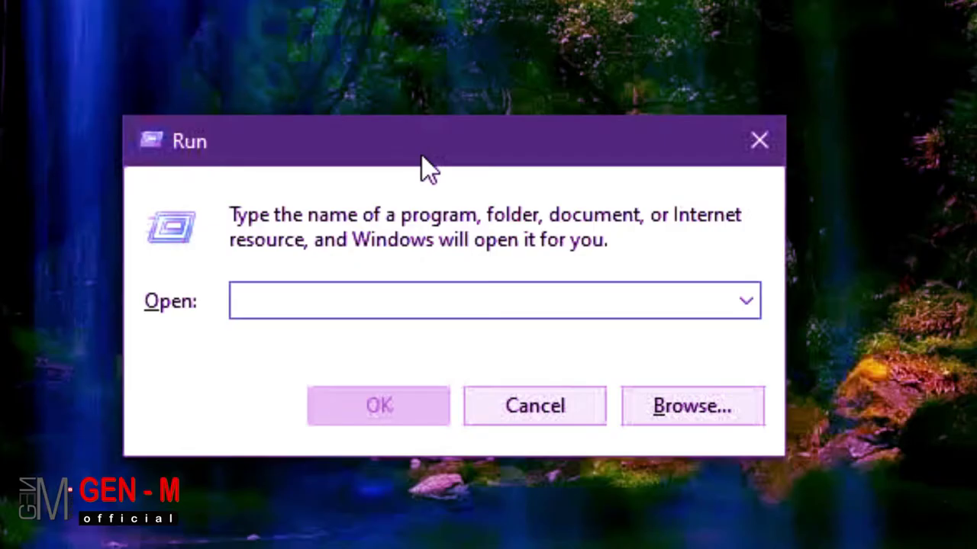
type("CO")
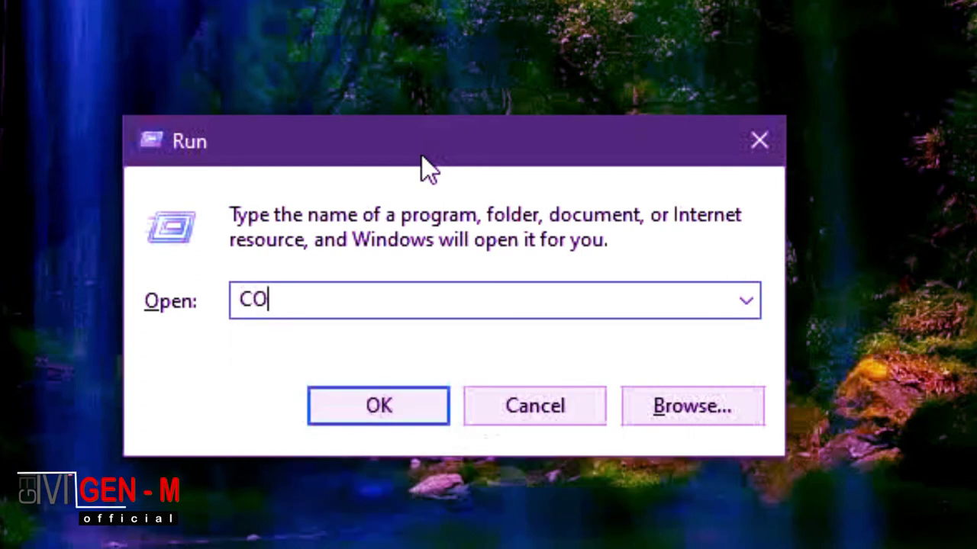
type("NTROL")
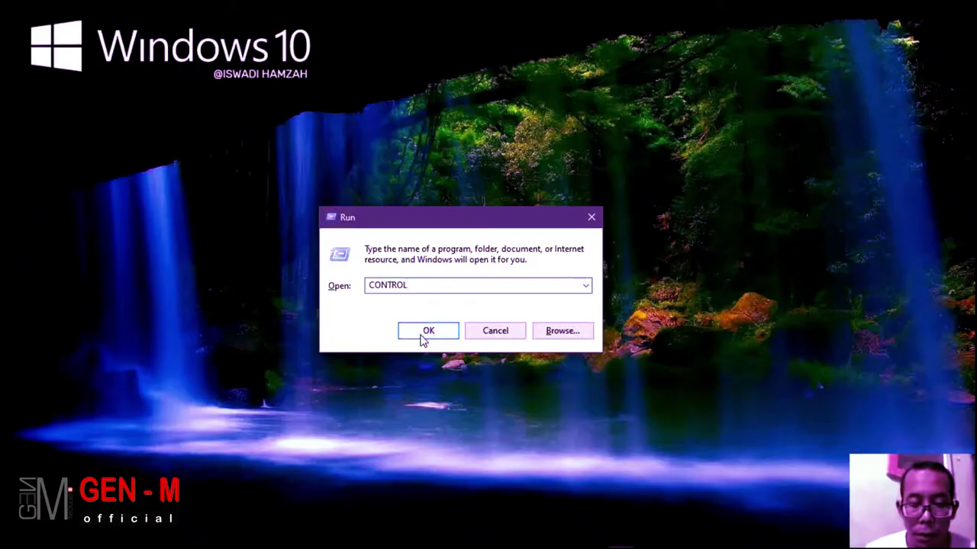
left_click(425, 336)
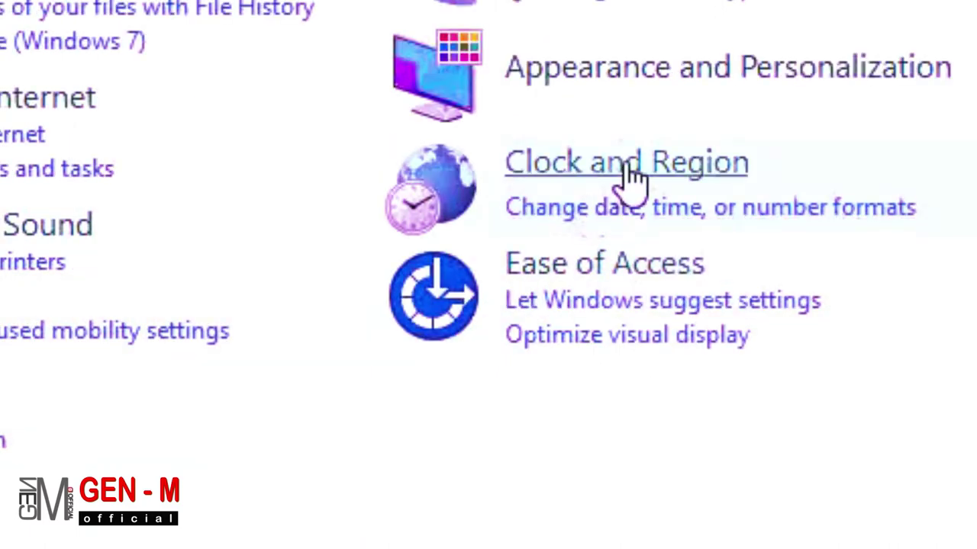
Open Clock and Region > Region, glance at Administrative, then open Additional settings from Formats.
left_click(584, 186)
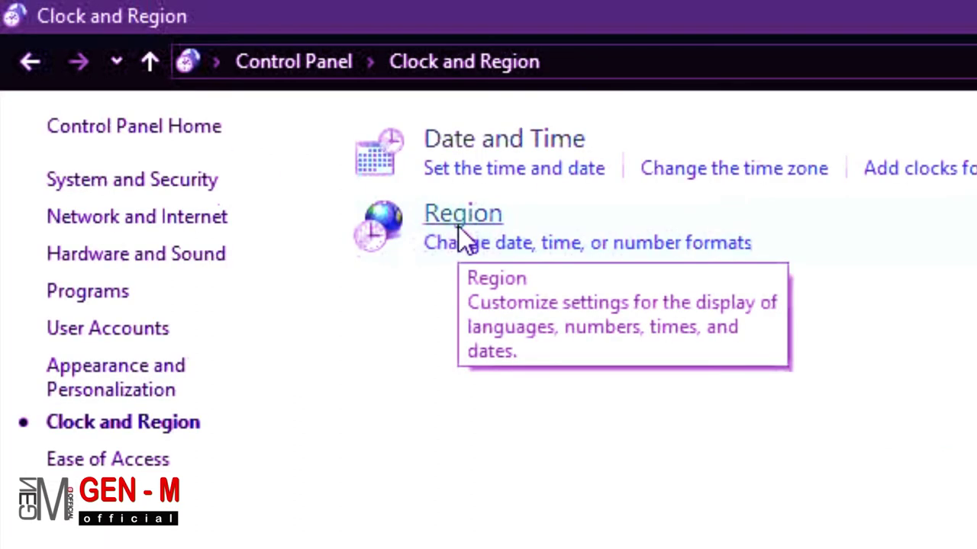
left_click(459, 221)
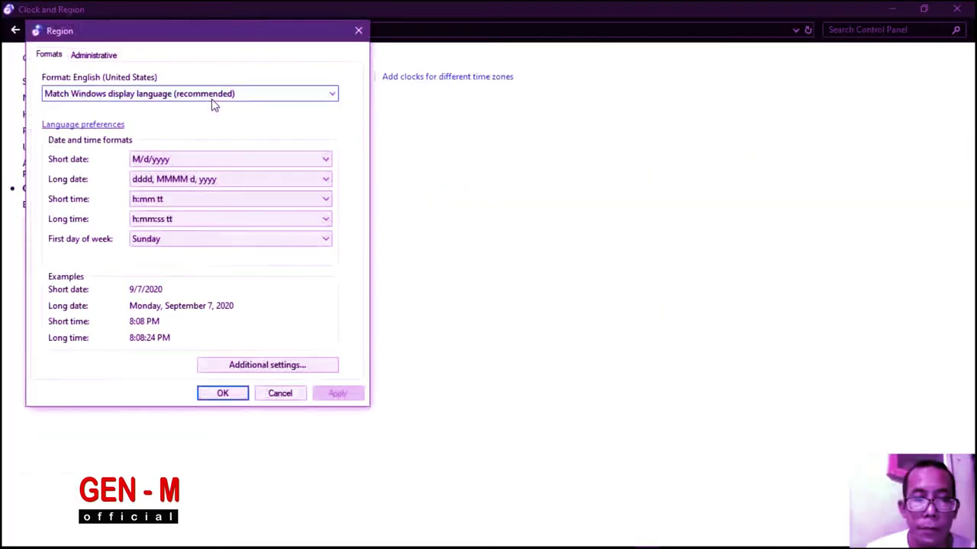
mouse_move(204, 38)
left_mouse_down()
mouse_move(471, 106)
mouse_move(497, 100)
left_mouse_up()
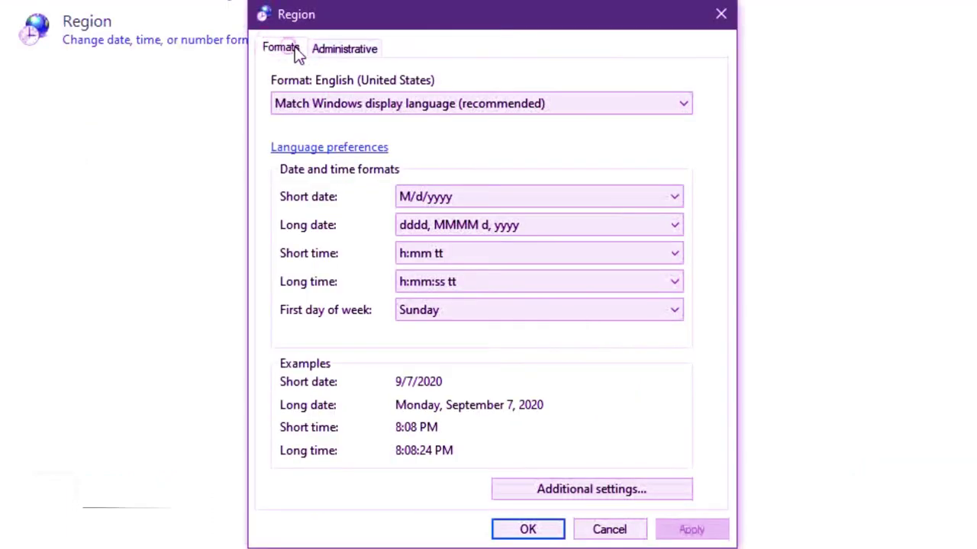
left_click(348, 49)
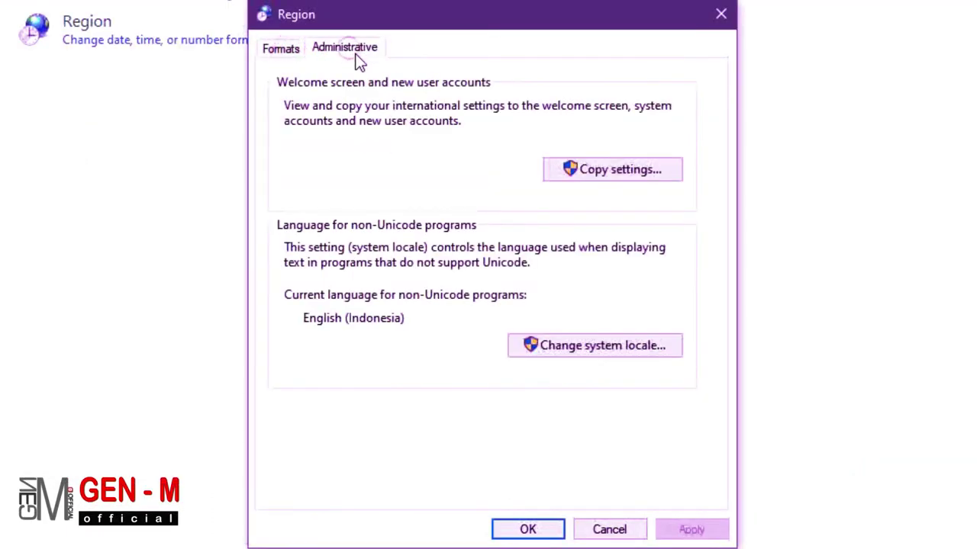
left_click(284, 51)
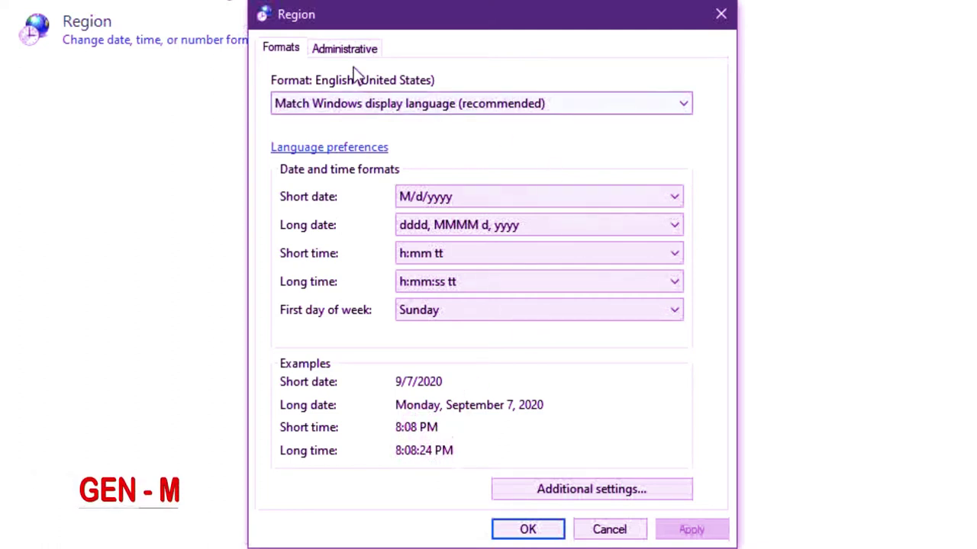
left_click(578, 490)
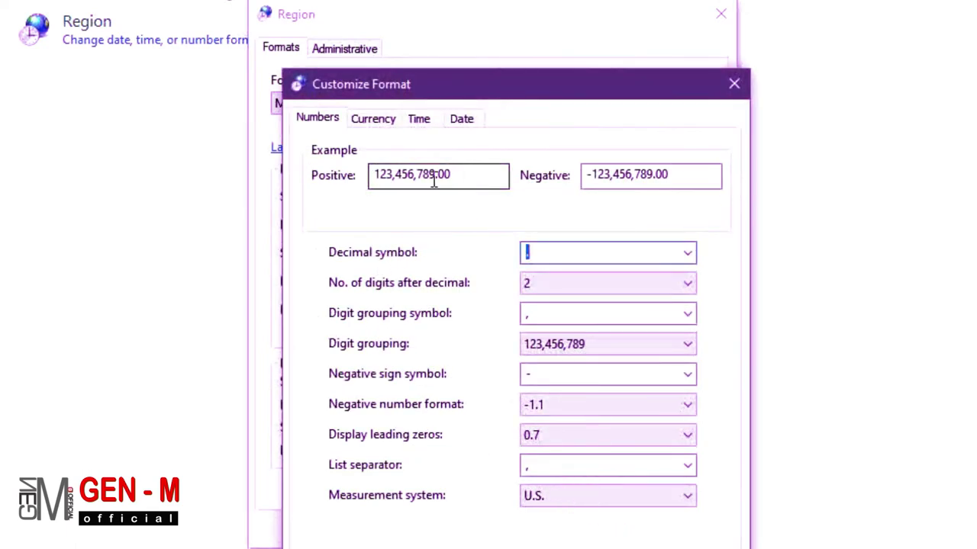
left_click(371, 120)
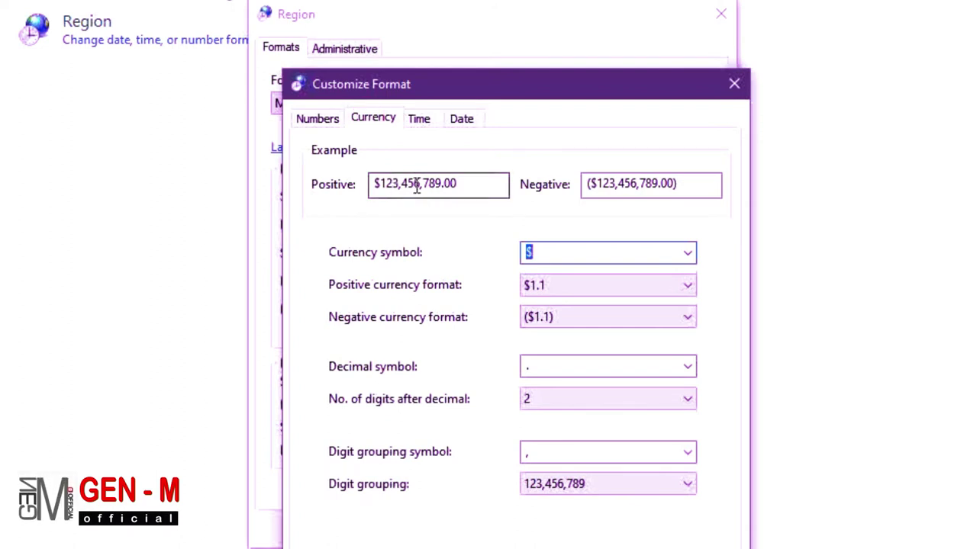
left_click(734, 84)
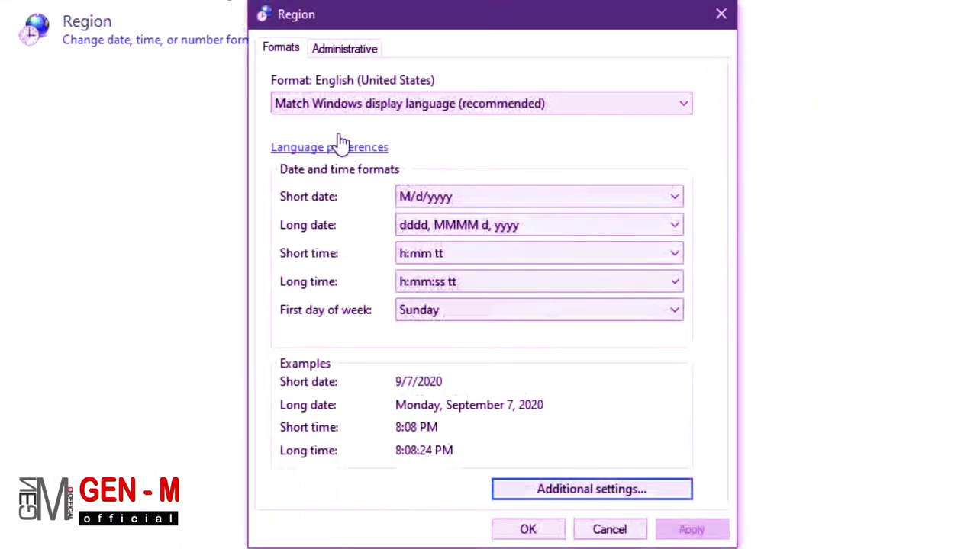
Pick Indonesian (Indonesia) from the Region Format dropdown list.
left_click(416, 105)
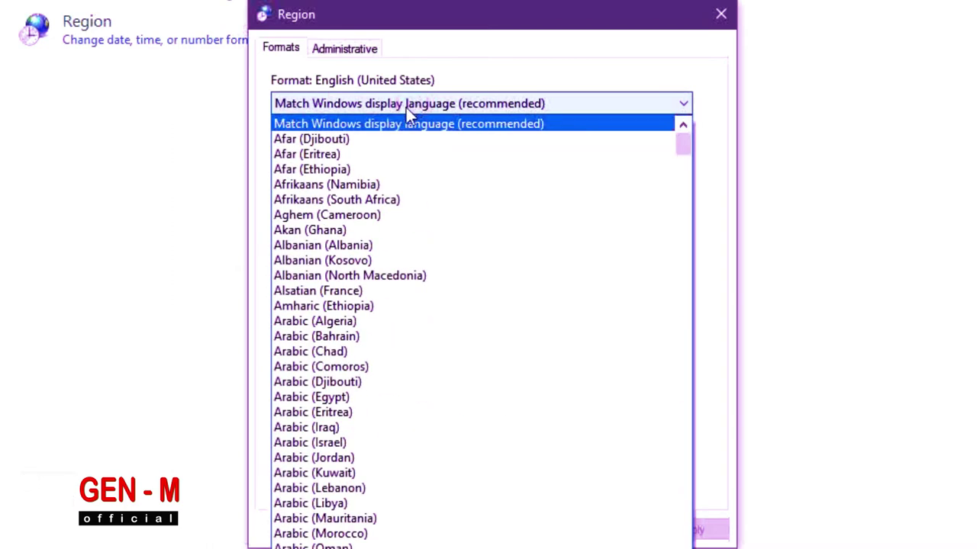
scroll(364, 249, "down", 2)
scroll(358, 249, "down", 1)
scroll(359, 251, "down", 3)
scroll(356, 262, "down", 3)
scroll(356, 257, "down", 4)
scroll(355, 279, "down", 6)
scroll(354, 290, "down", 7)
scroll(359, 317, "down", 7)
scroll(357, 332, "down", 5)
scroll(362, 336, "down", 3)
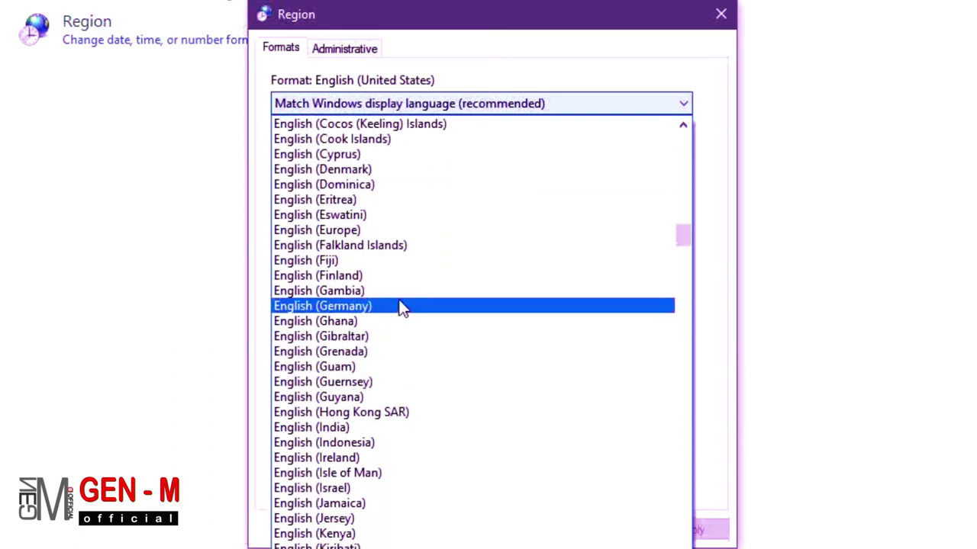
left_click(500, 69)
left_click(549, 105)
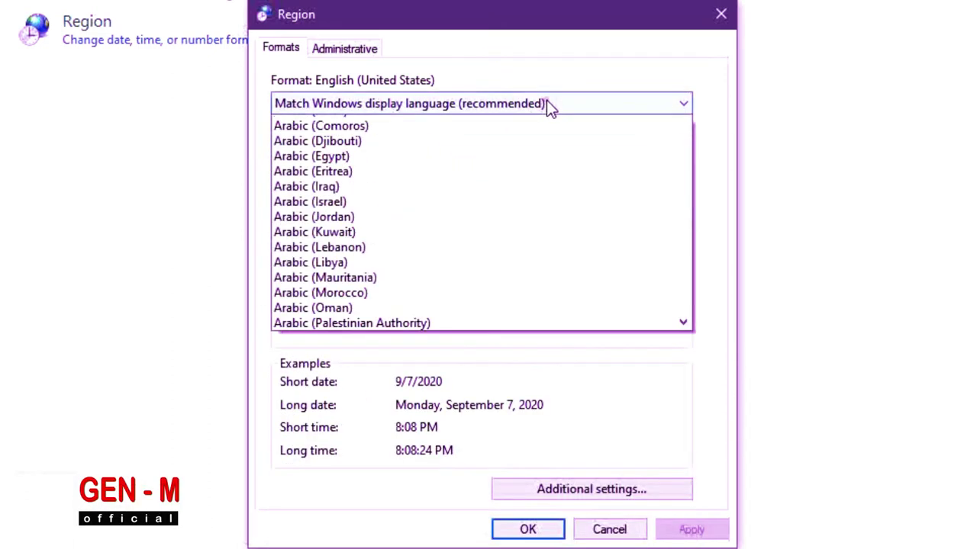
key("i")
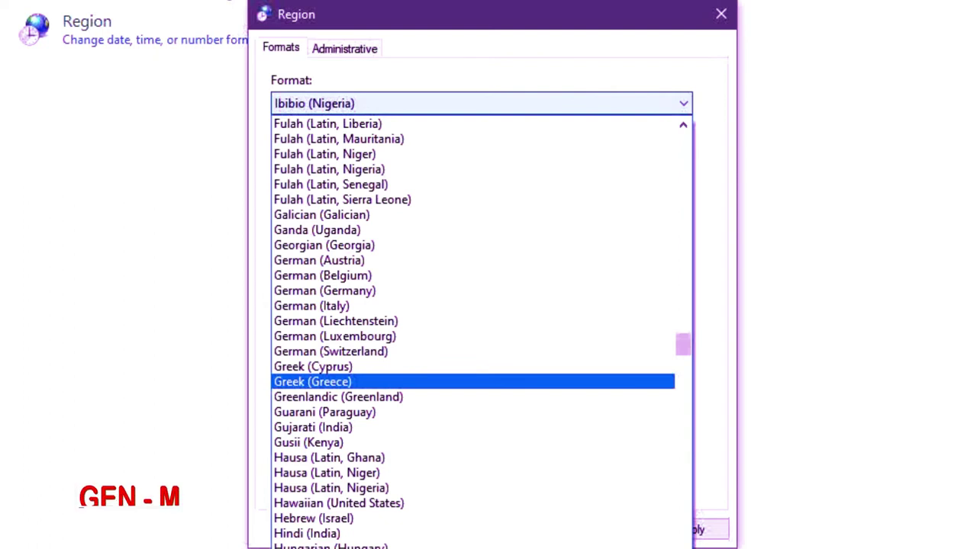
scroll(473, 332, "down", 2)
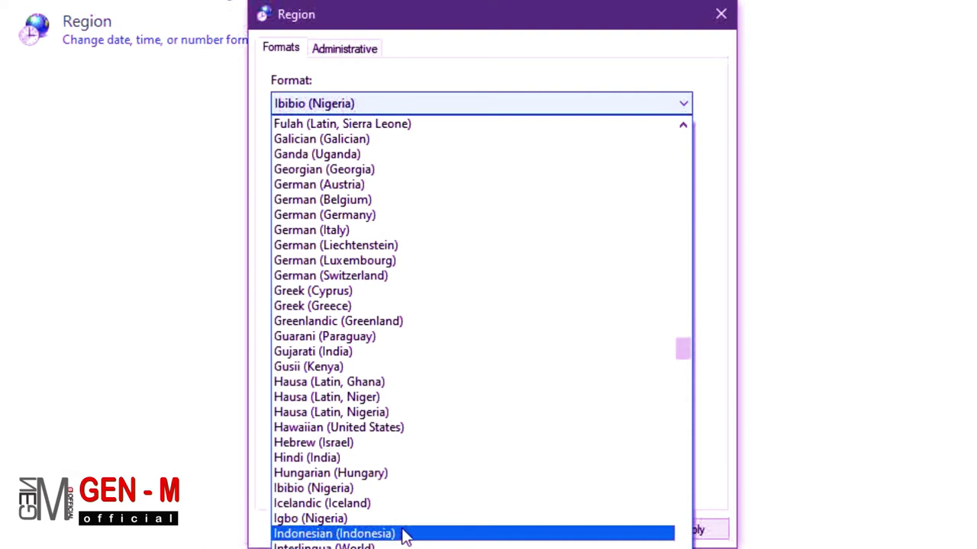
left_click(404, 534)
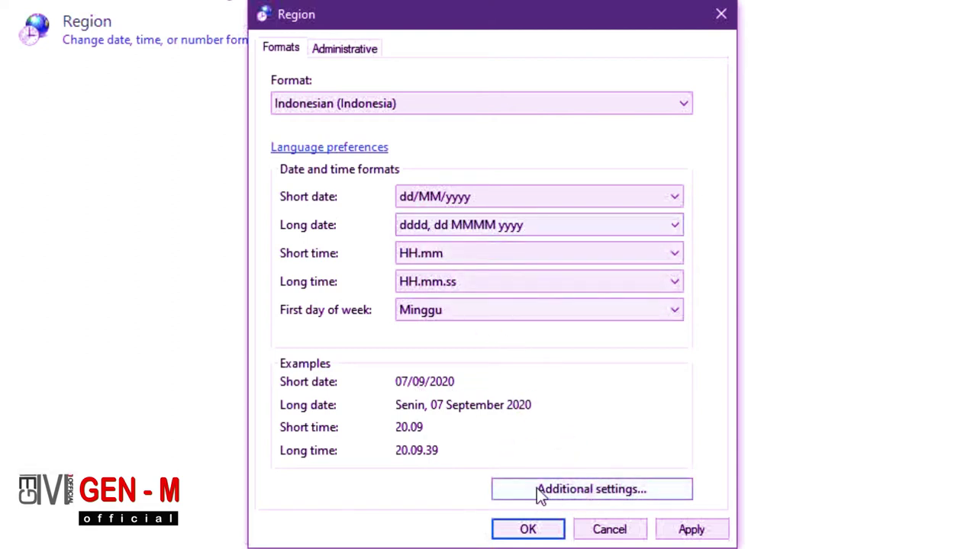
Review the Currency, Time and Date tabs in Additional settings and accept them.
left_click(595, 490)
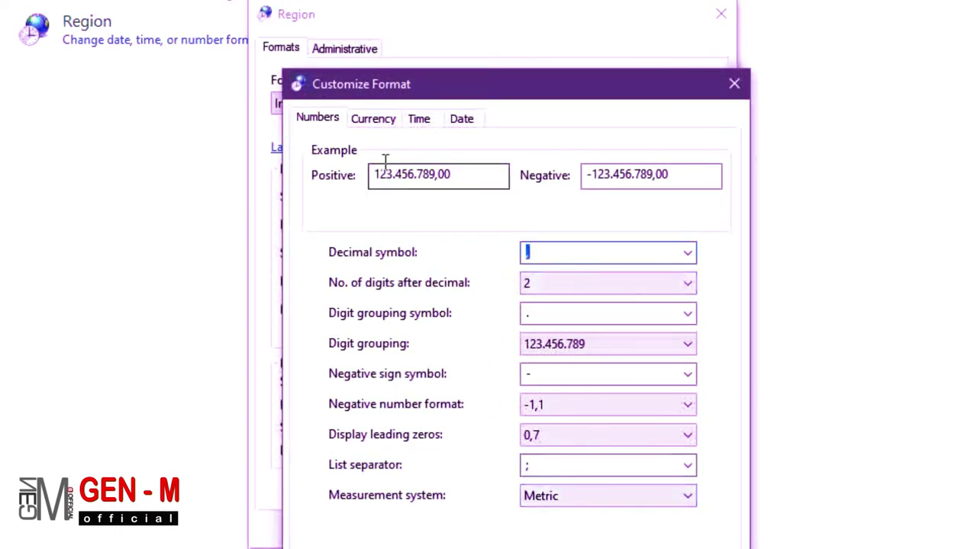
left_click(383, 126)
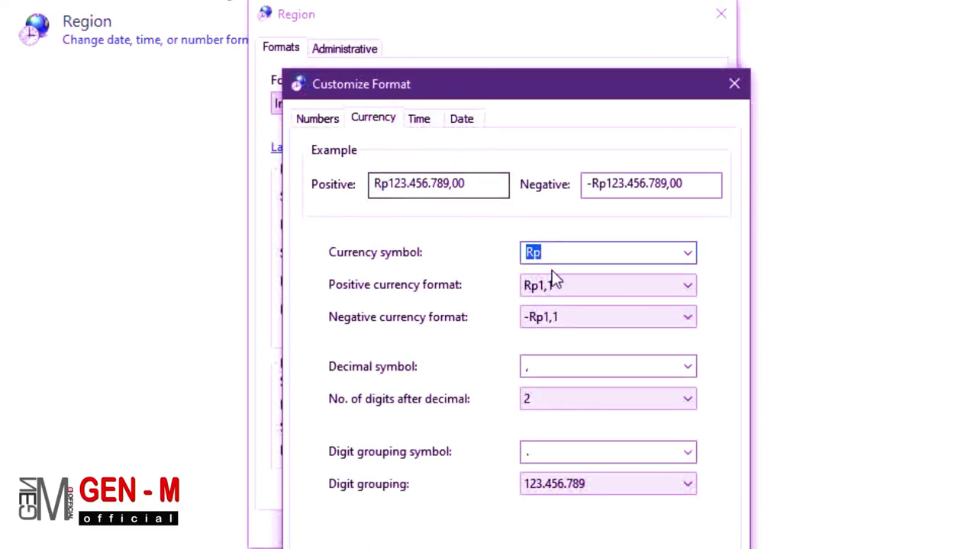
left_click(688, 252)
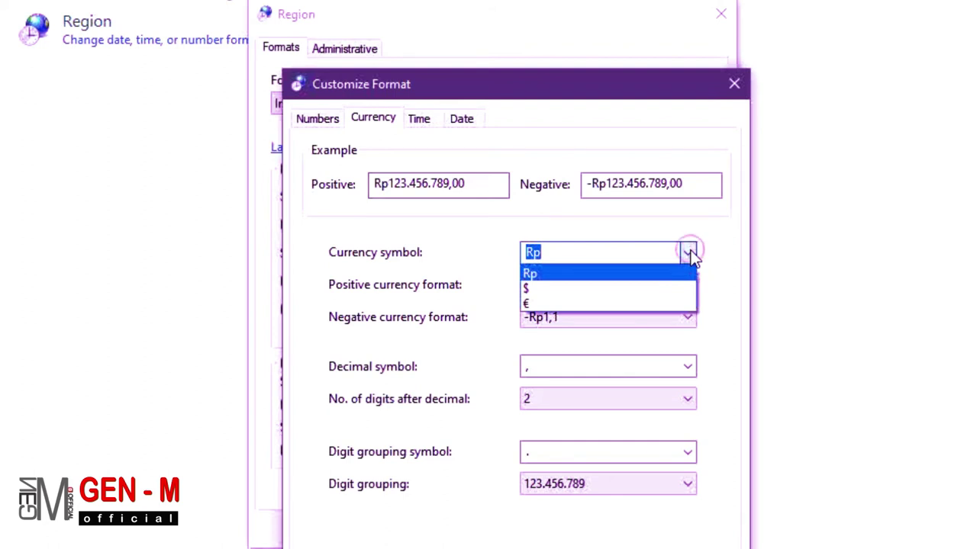
left_click(715, 236)
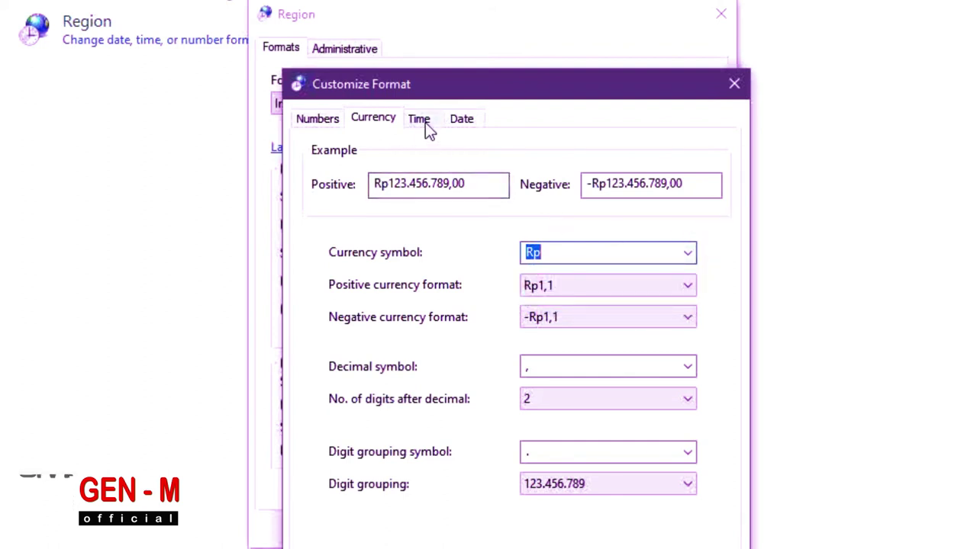
left_click(425, 122)
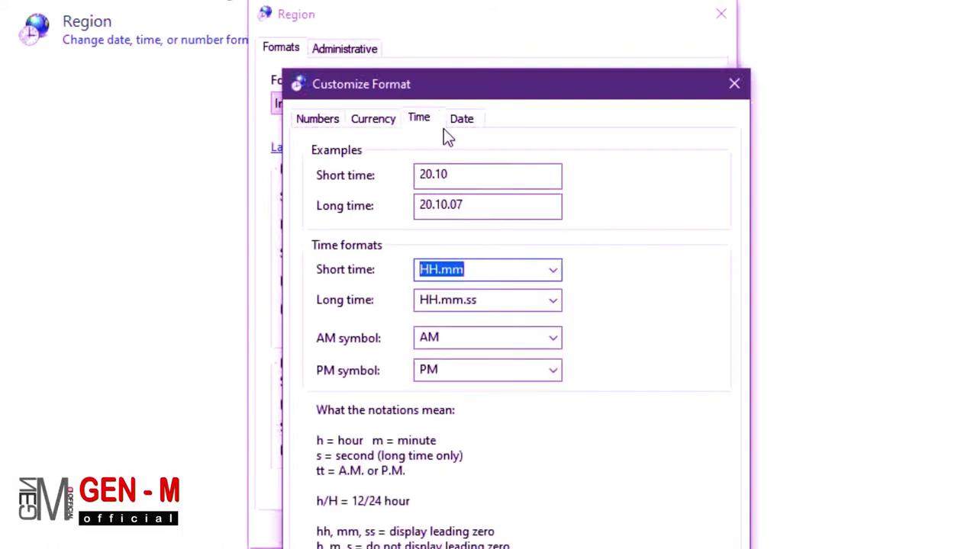
left_click(471, 122)
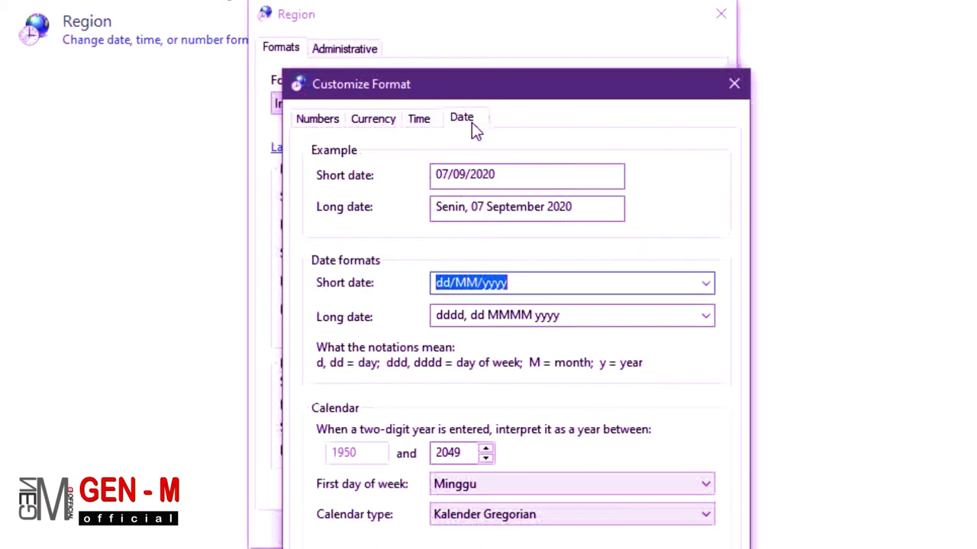
left_click(420, 122)
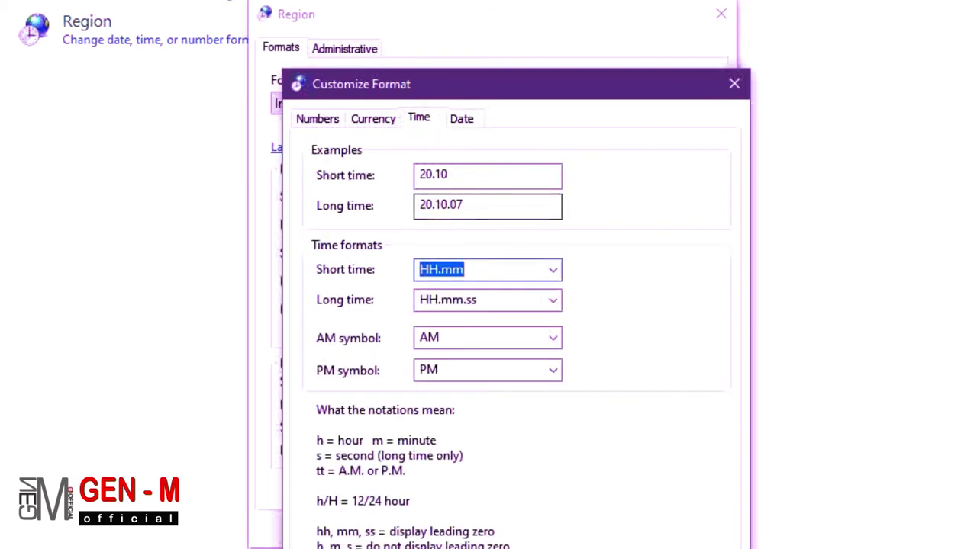
left_click(528, 535)
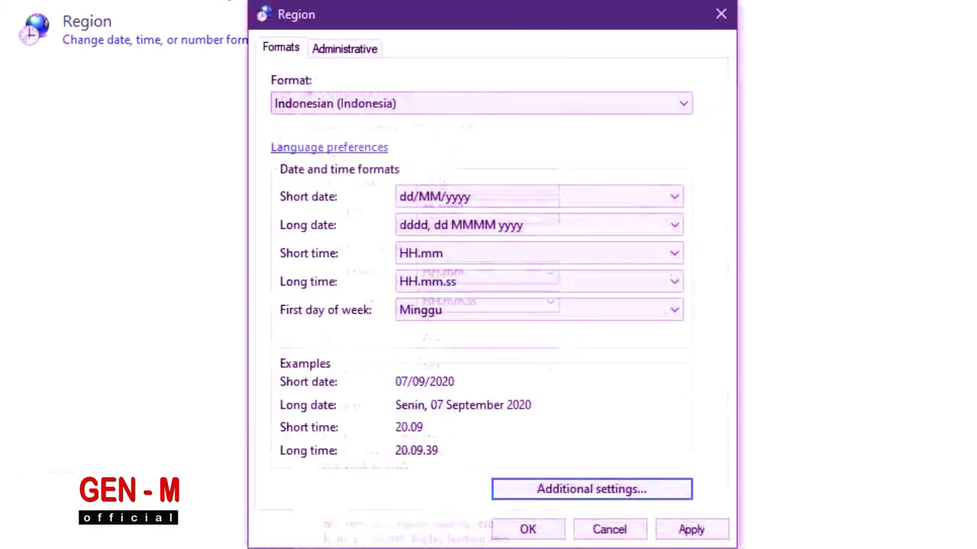
Apply the Indonesian format, close Region and Control Panel, and return to the workbook.
left_click(694, 529)
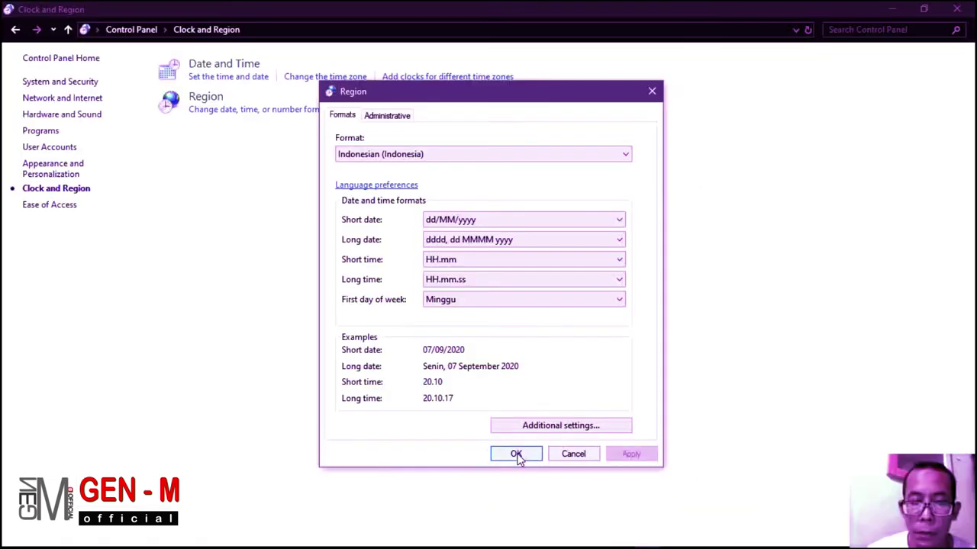
left_click(515, 454)
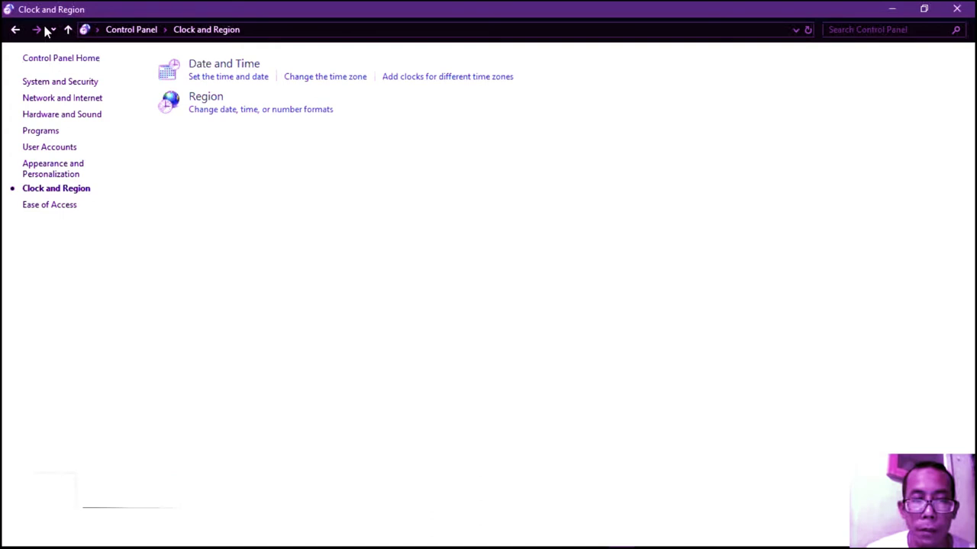
left_click(945, 14)
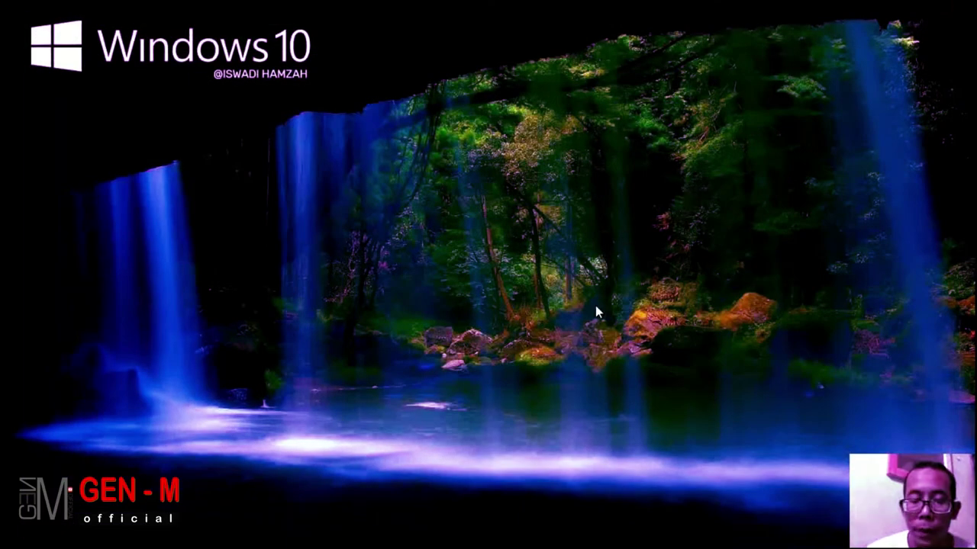
mouse_move(571, 529)
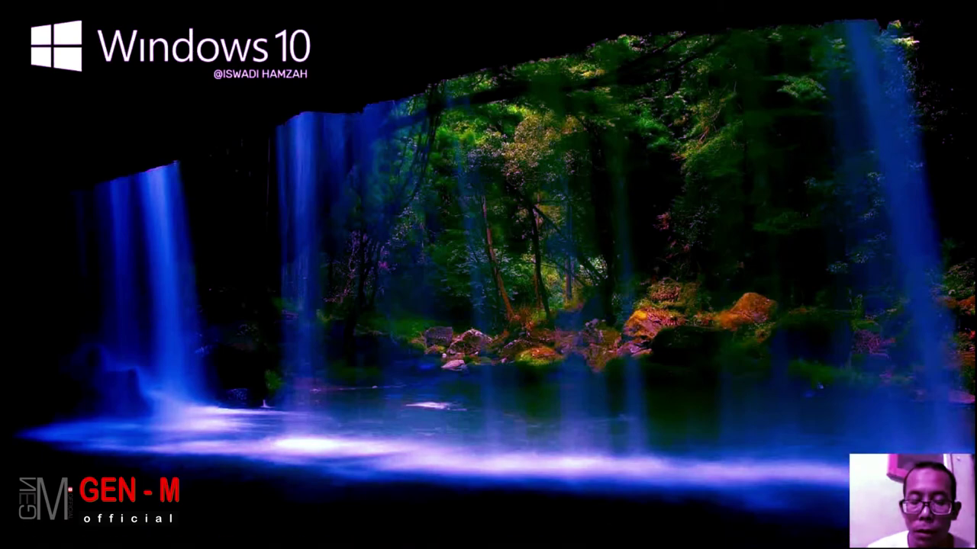
left_click(595, 536)
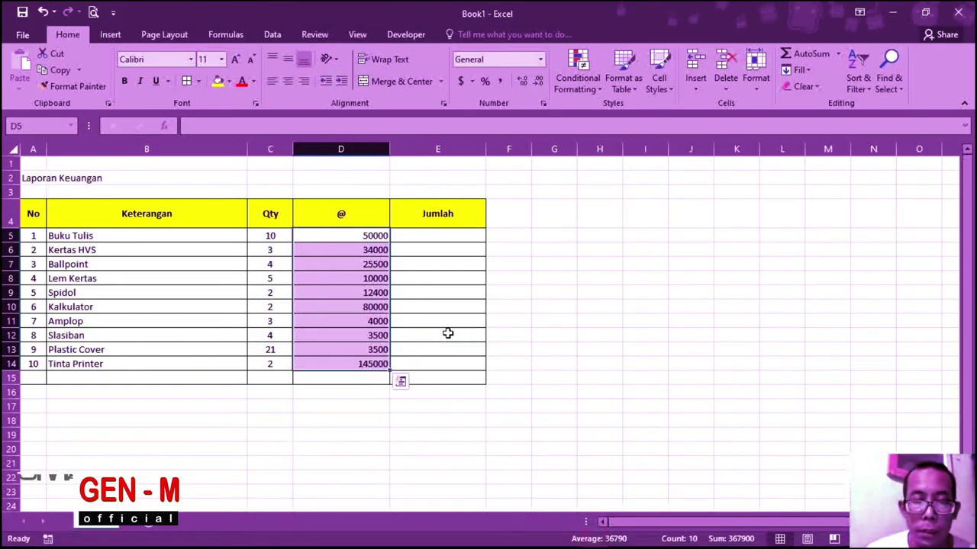
Apply the Rp Indonesian accounting format to the prices in D5:D14.
left_click(555, 317)
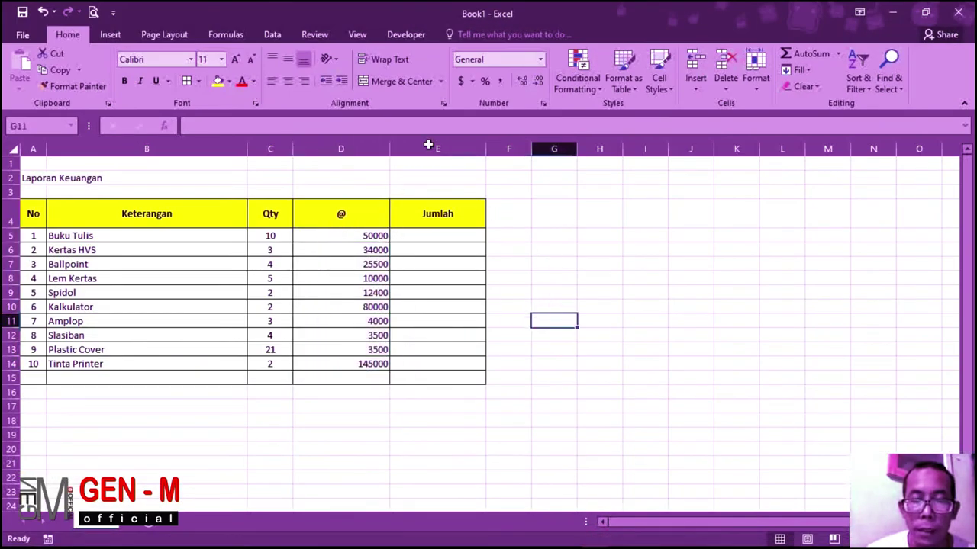
left_click_drag(345, 236, 351, 364)
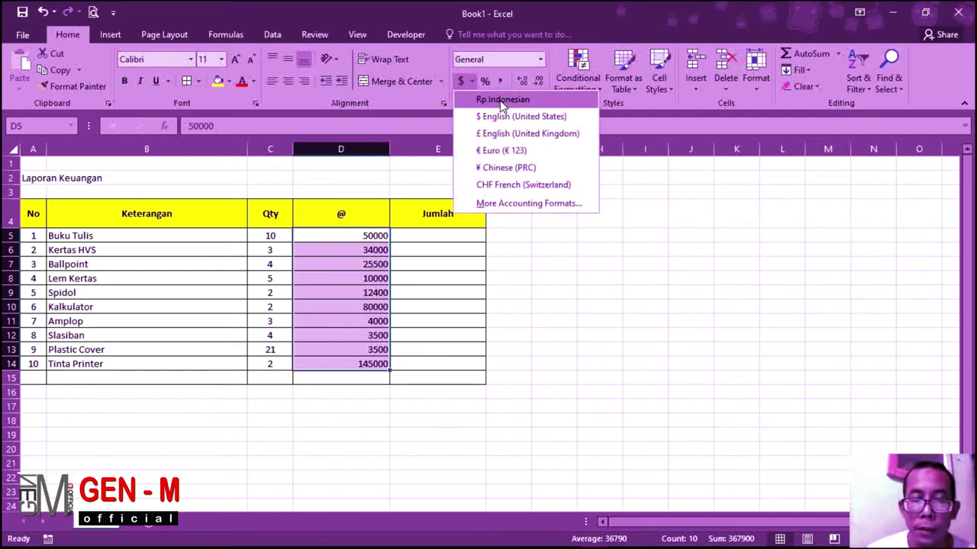
left_click(502, 100)
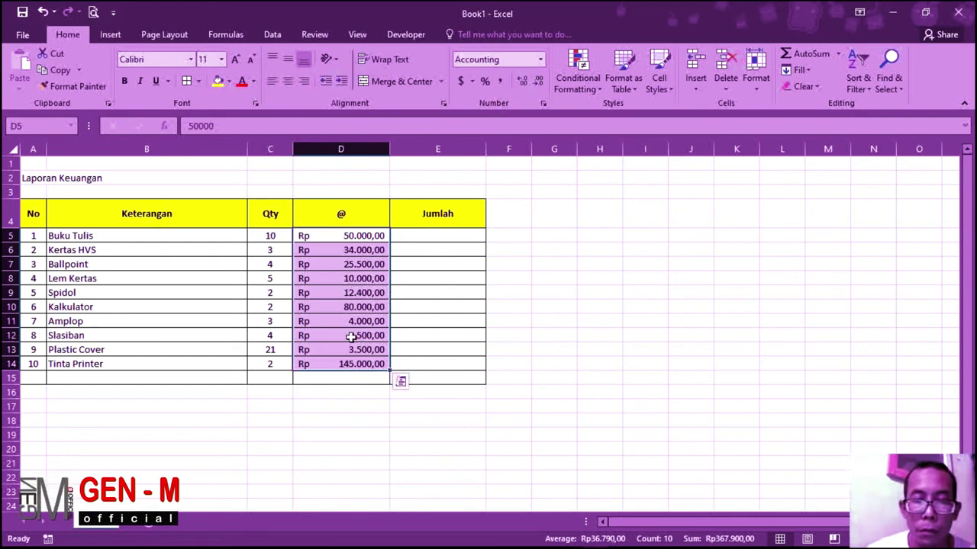
Enter =C5*D5 in E5 for the Buku Tulis total of Rp 500.000,00.
left_click(469, 300)
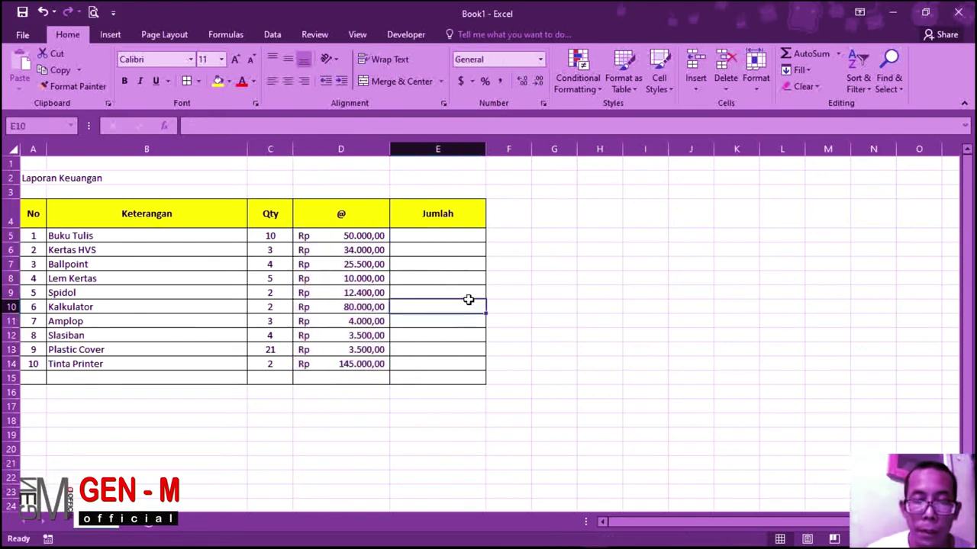
left_click(435, 238)
type("=")
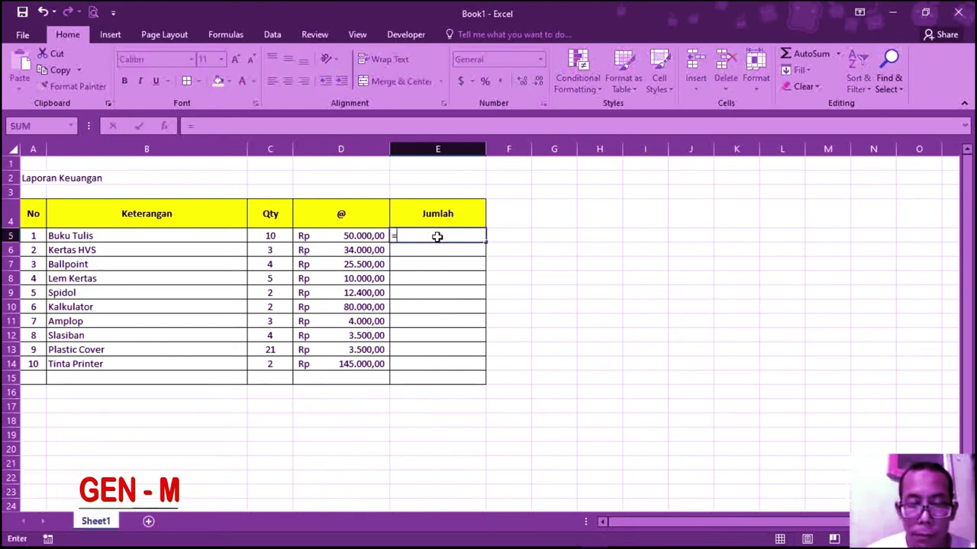
key("Left")
key("Left")
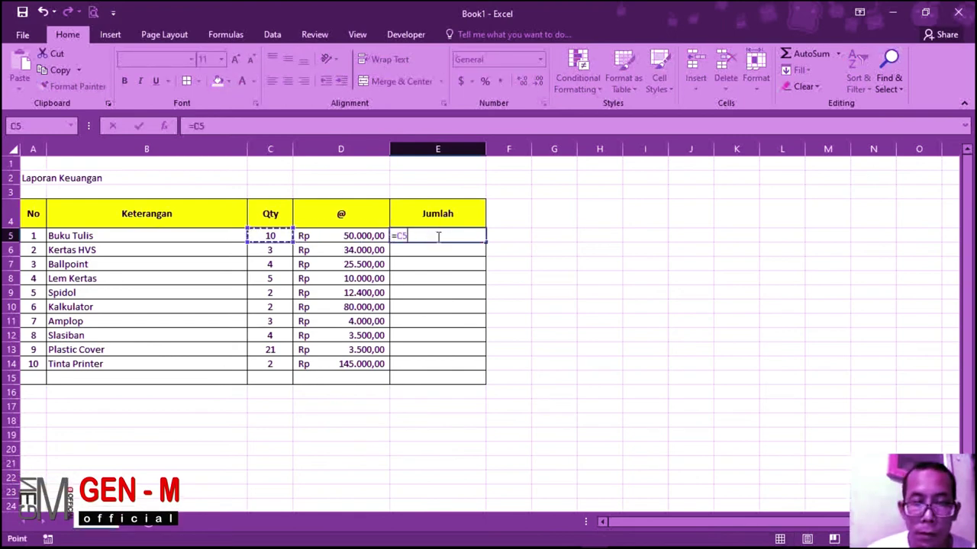
key("Left")
key("Return")
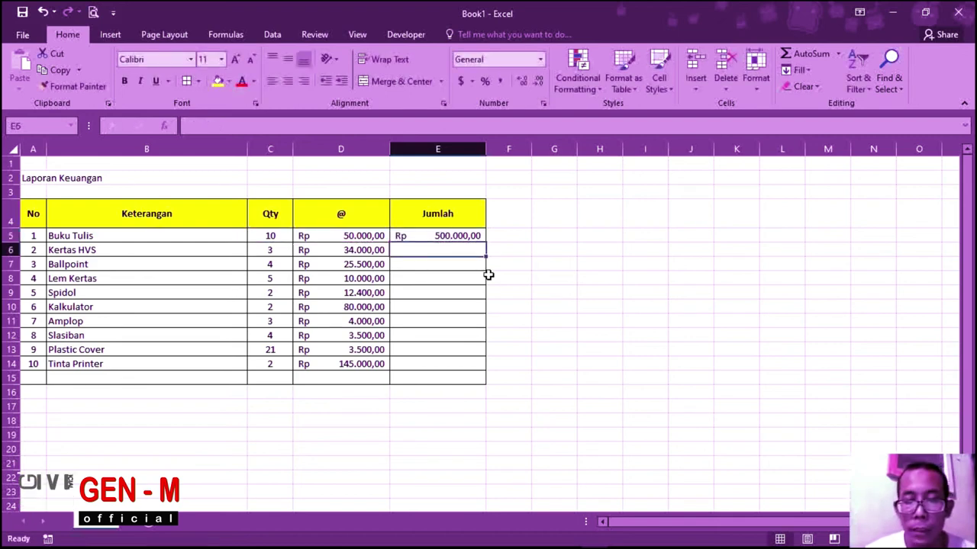
Copy the E5 formula down through E14 to total every row.
left_click(446, 238)
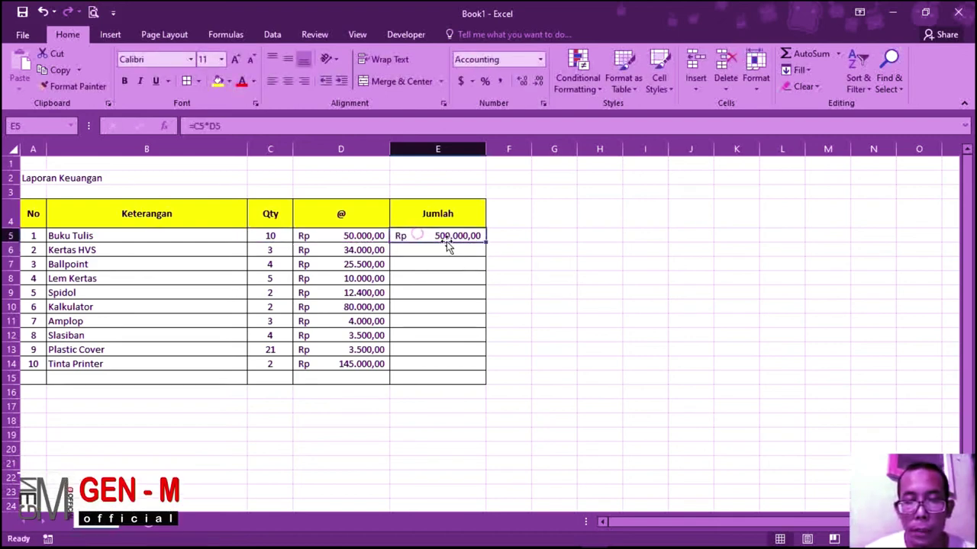
left_click_drag(483, 239, 469, 373)
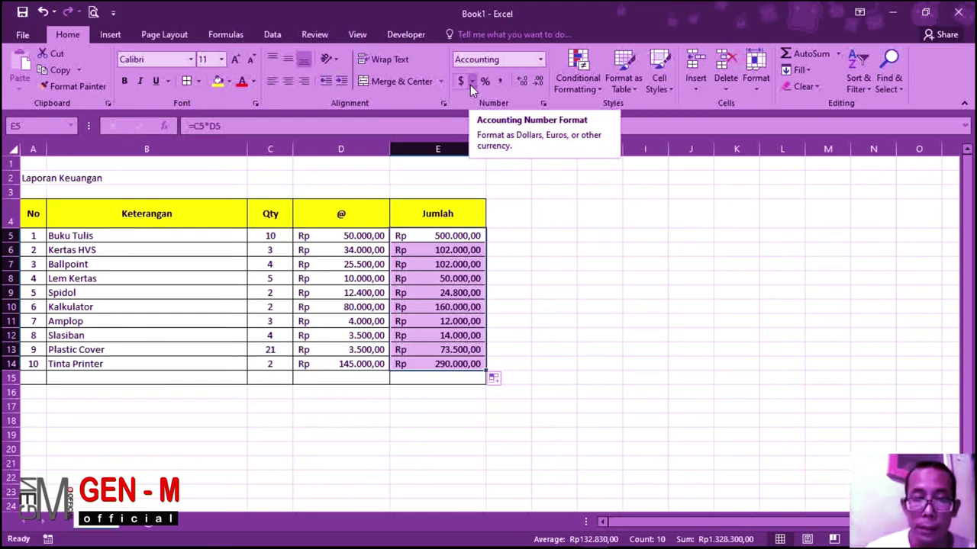
left_click(551, 248)
Enter =SUM(E5:E14) in E15 for a Rp 1.328.300,00 grand total.
left_click(425, 379)
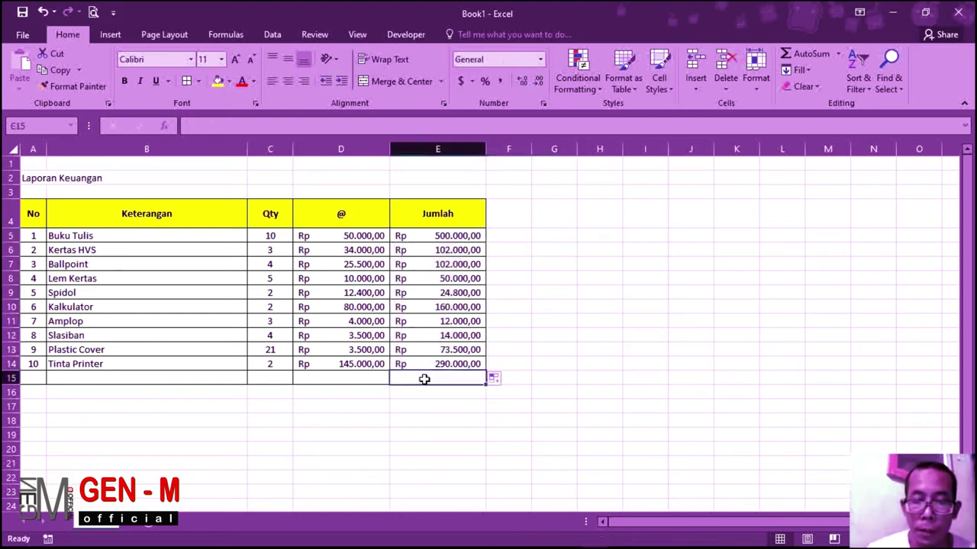
type("=SUM(")
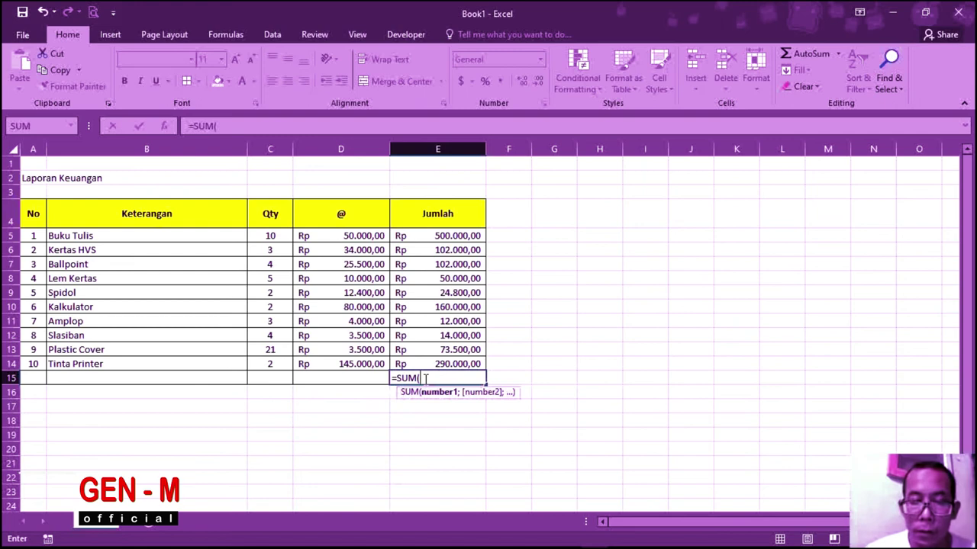
left_click_drag(413, 235, 423, 363)
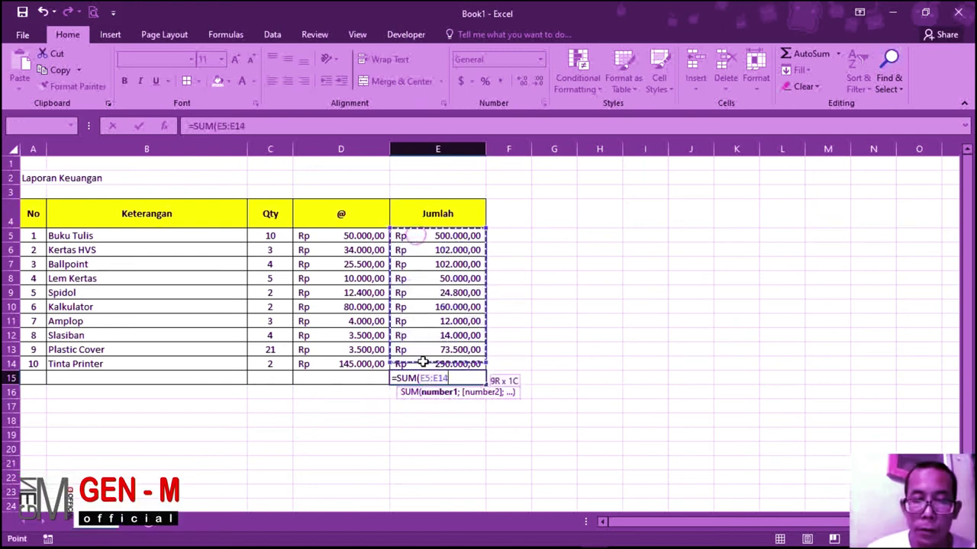
key("Return")
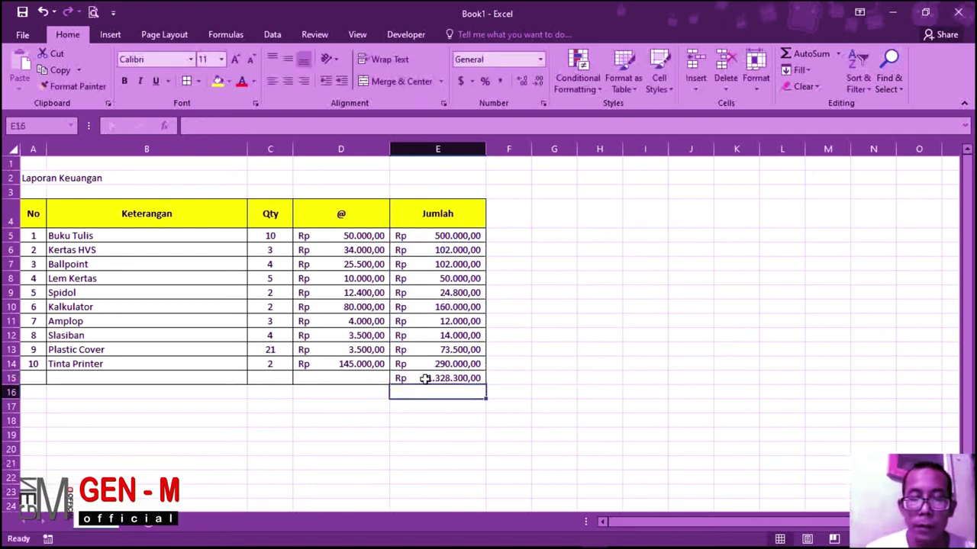
Make the E15 grand total bold.
left_click(425, 379)
key("ctrl+b")
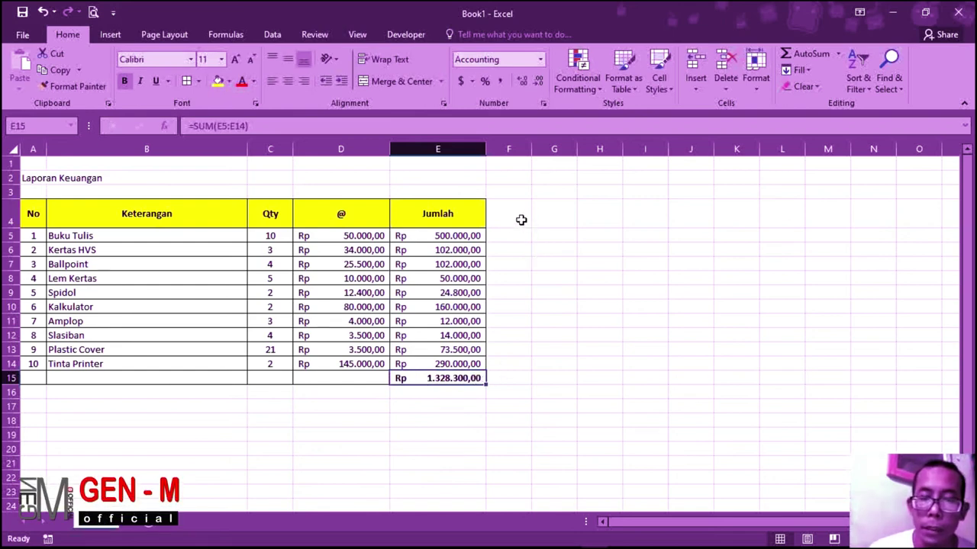
left_click(522, 234)
left_click(569, 306)
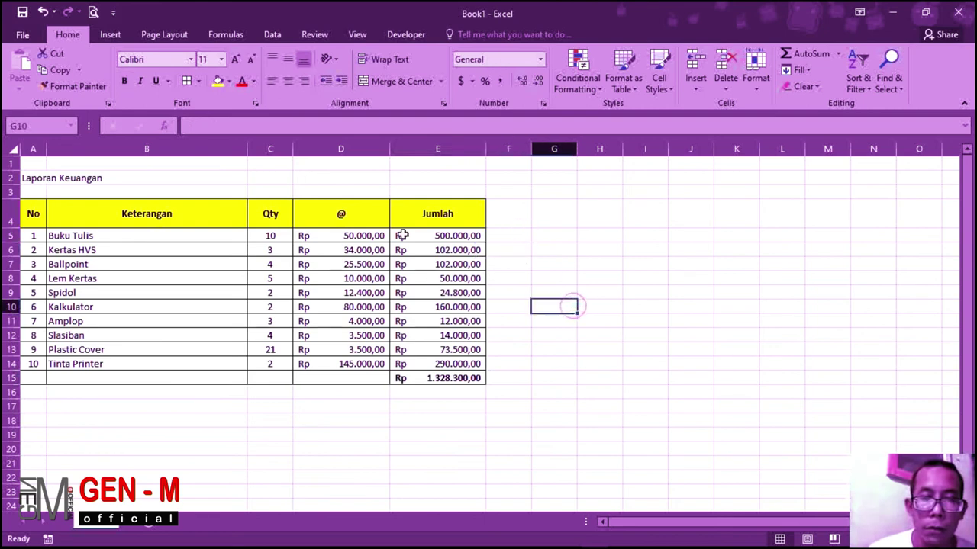
left_click(297, 192)
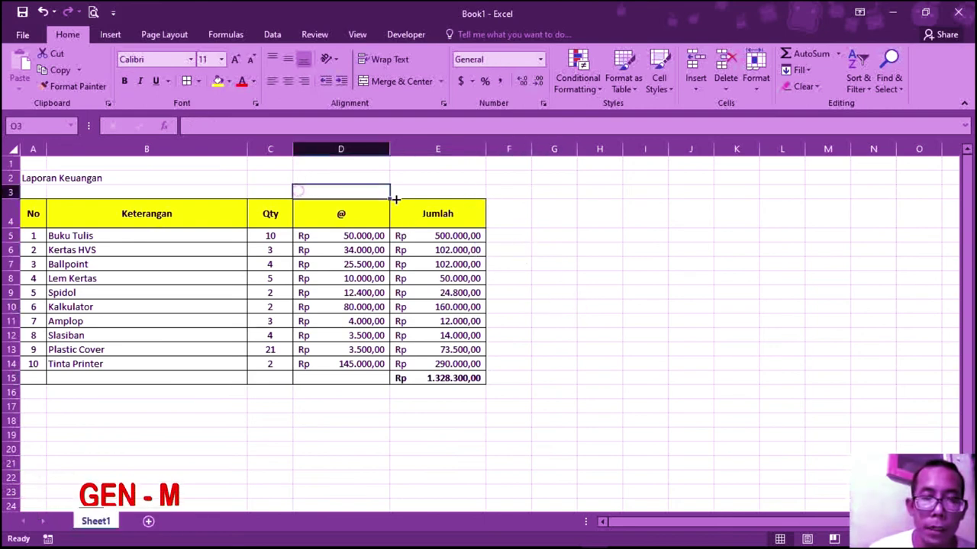
For empty cell G5, try the Number format's decimal places and thousands separator, keeping 2 decimals and no separator.
left_click(545, 234)
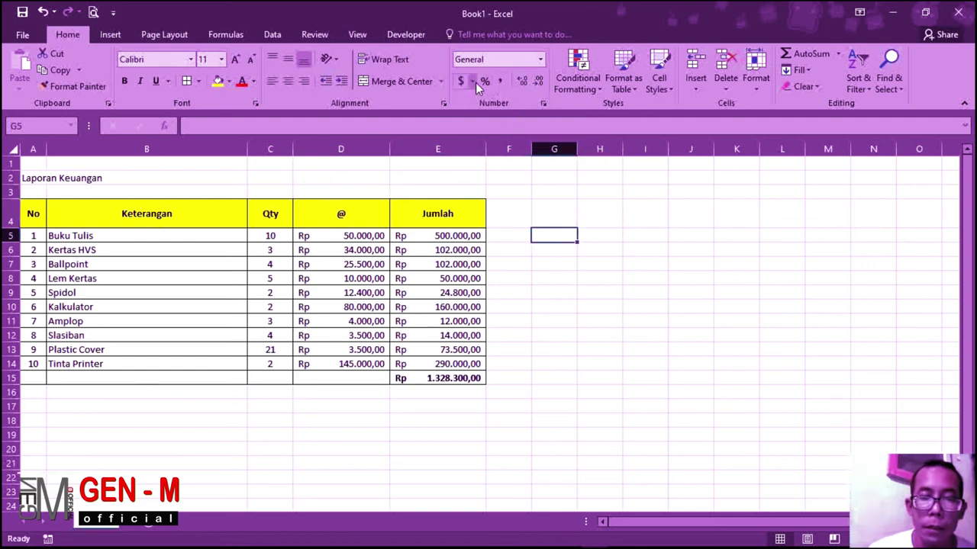
left_click(543, 104)
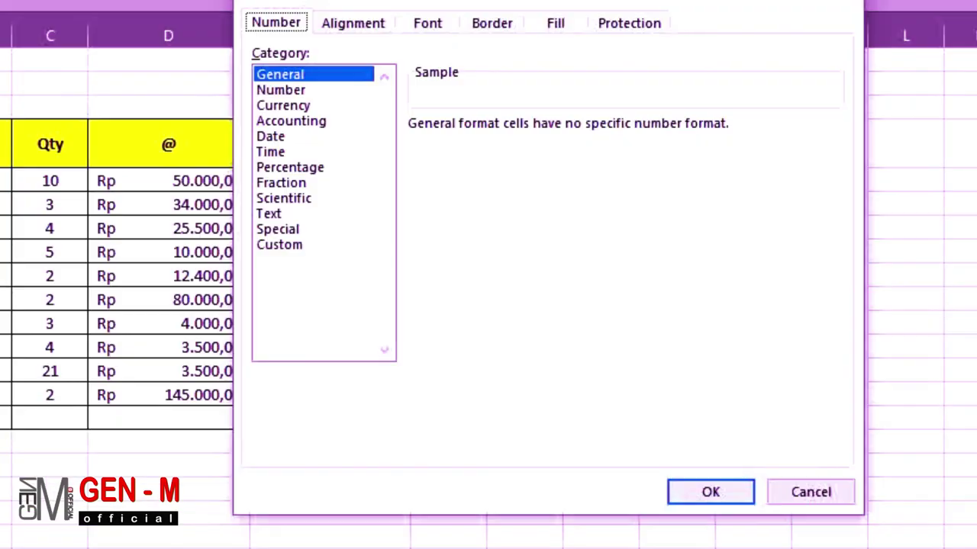
left_click_drag(536, 2, 496, 19)
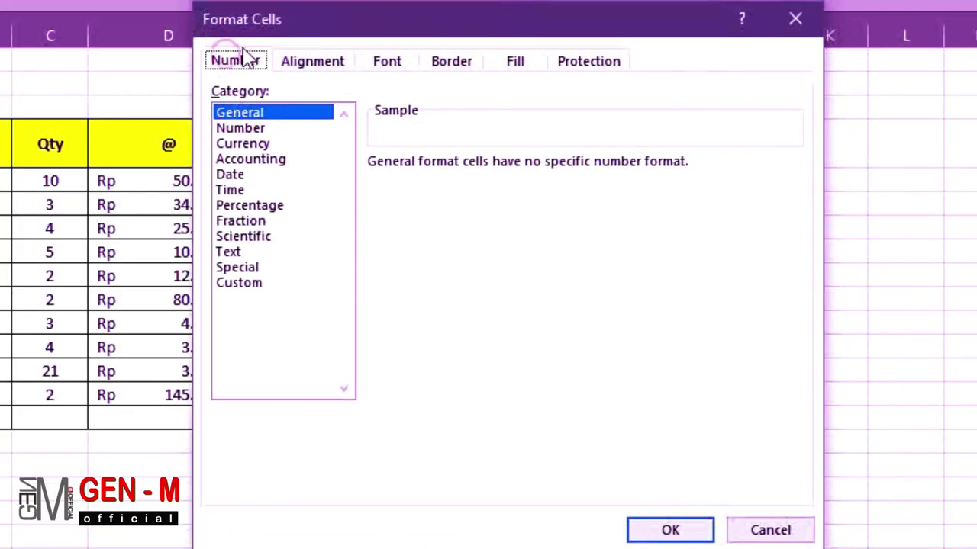
left_click(246, 129)
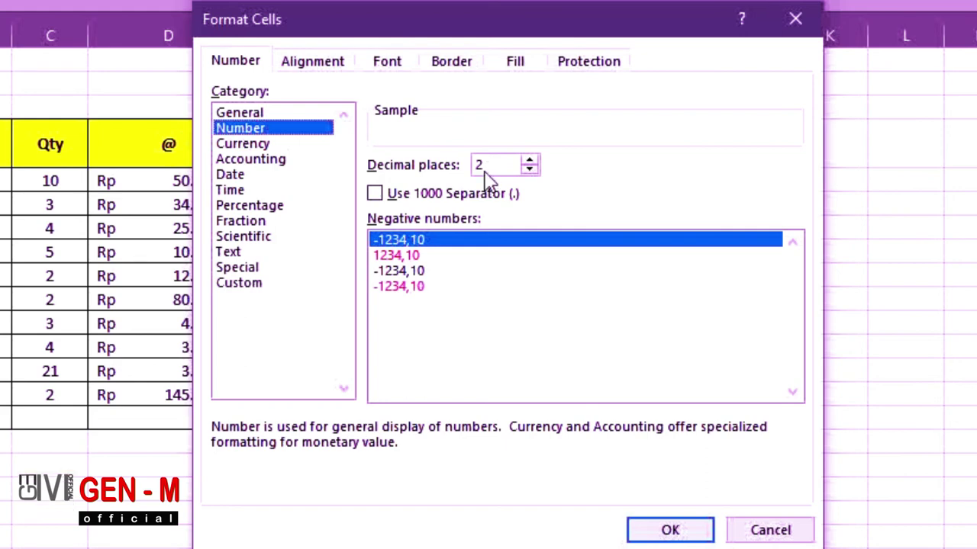
left_click(530, 168)
left_click(530, 168)
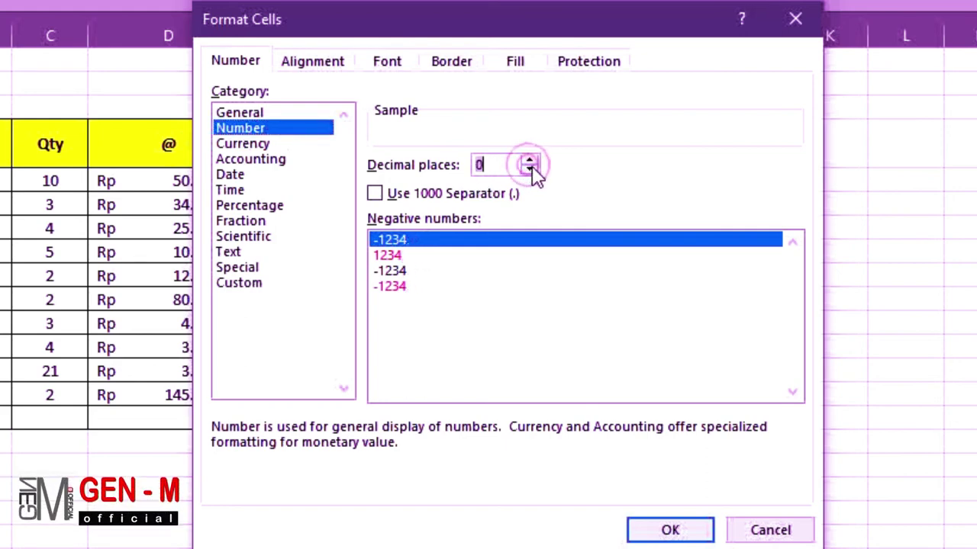
left_click(530, 161)
left_click(530, 161)
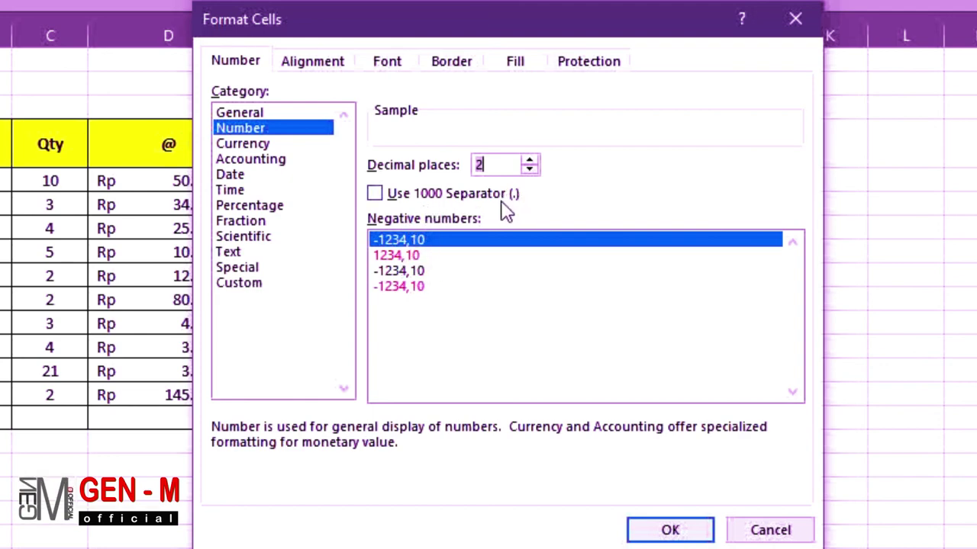
left_click(375, 193)
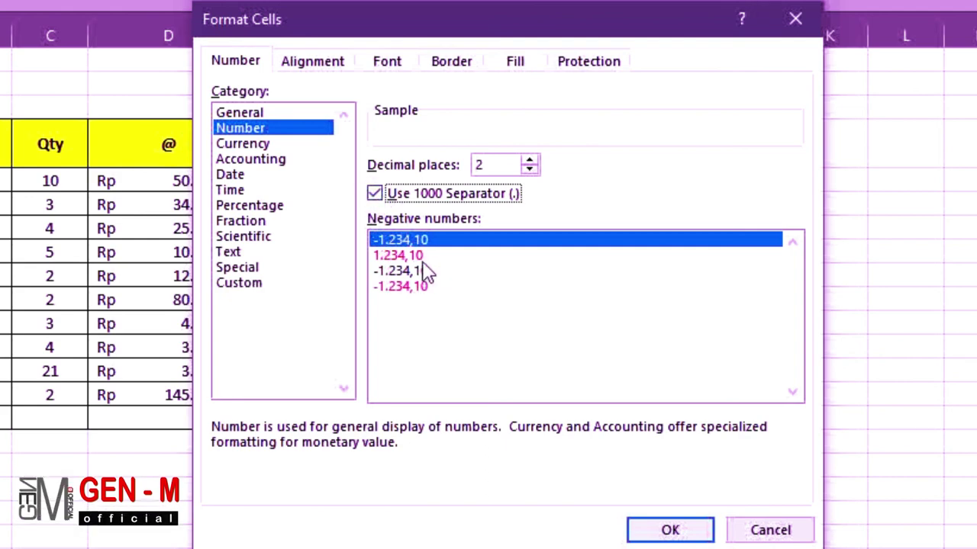
left_click(375, 193)
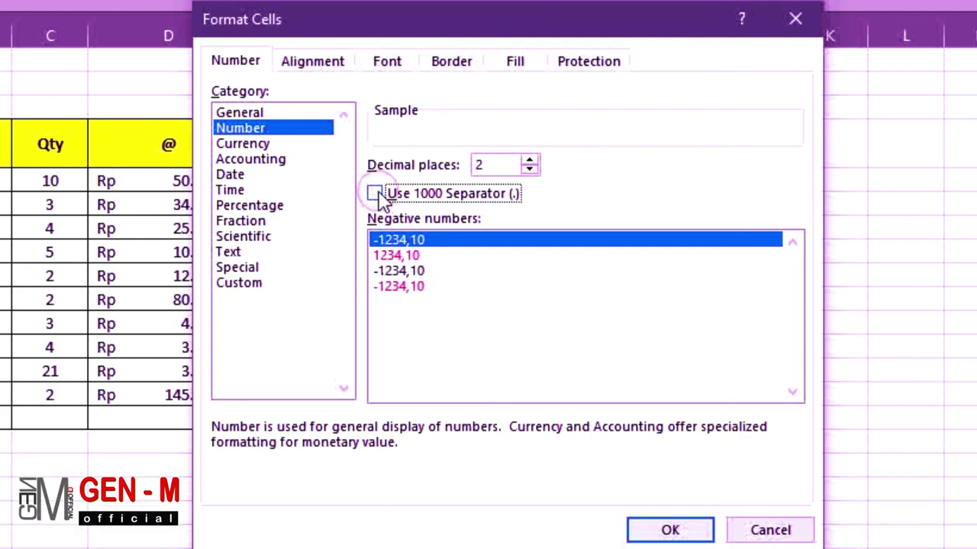
Preview the Currency (Rp), Accounting, Date and Time formats, then apply and close.
mouse_move(395, 33)
left_mouse_down()
mouse_move(568, 28)
mouse_move(569, 38)
mouse_move(450, 13)
left_mouse_up()
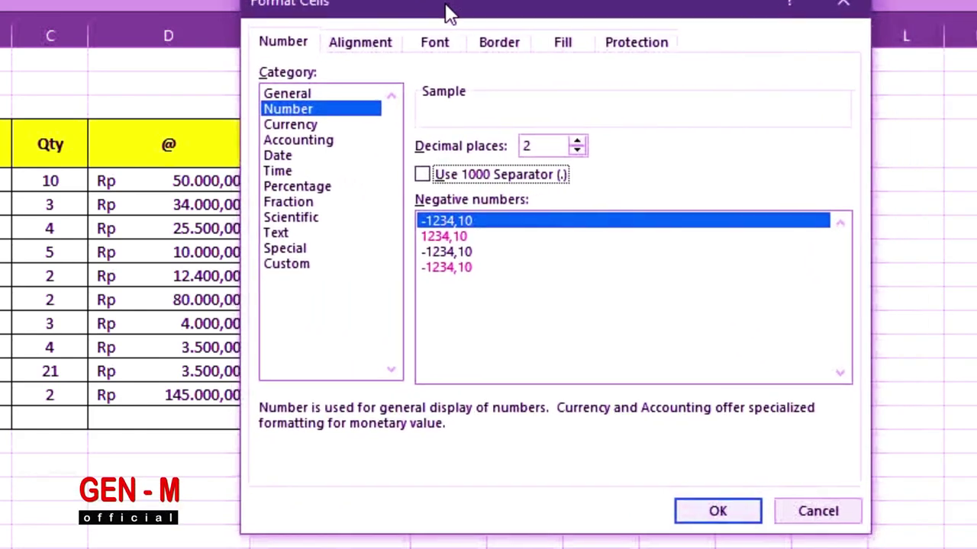
left_click(298, 127)
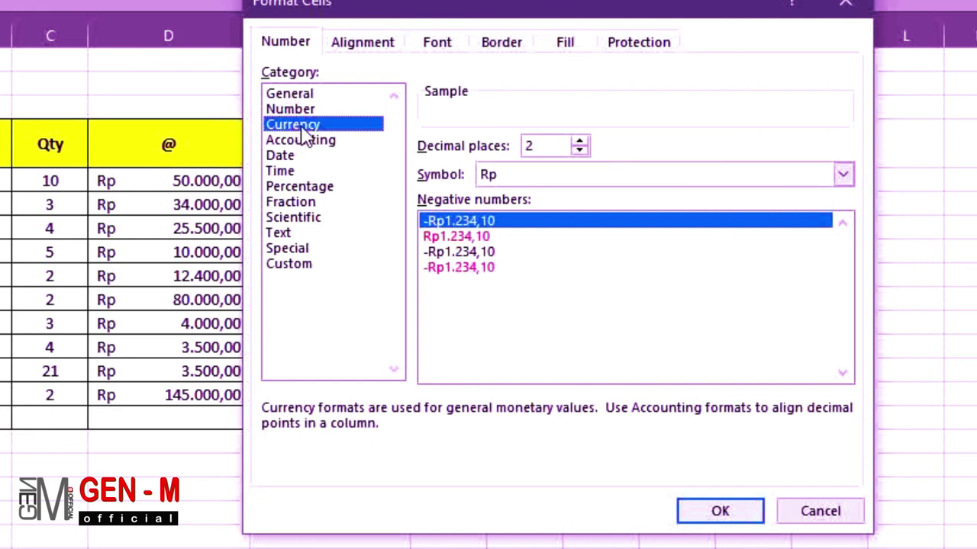
left_click(313, 143)
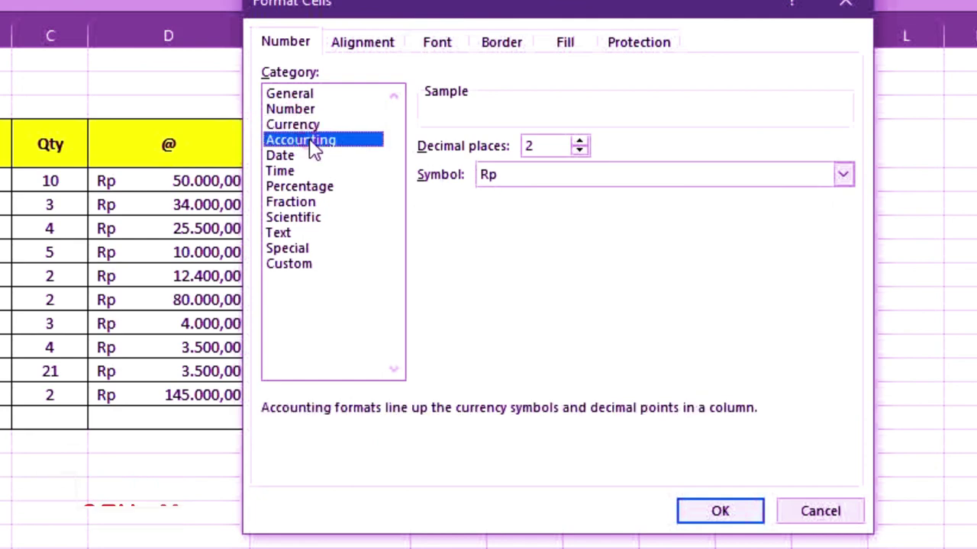
left_click(286, 157)
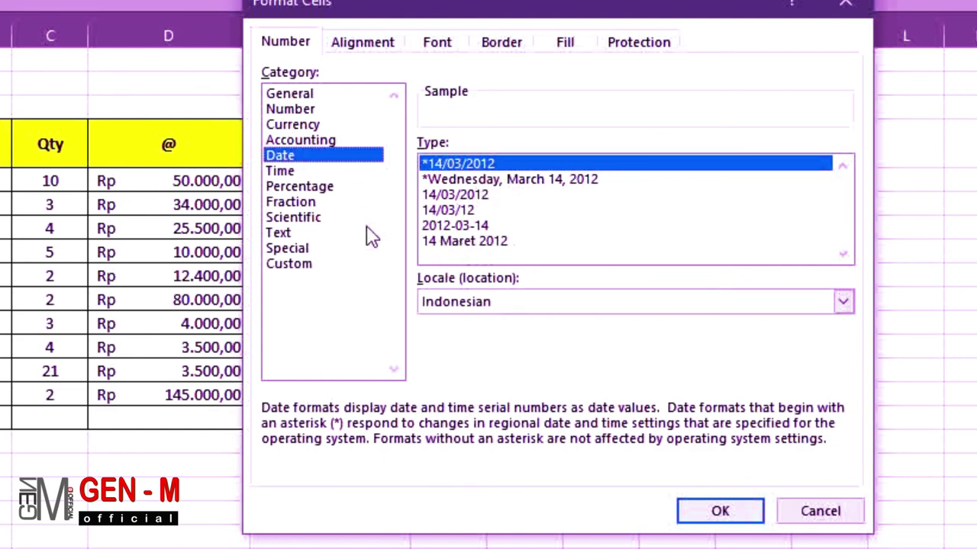
left_click(280, 173)
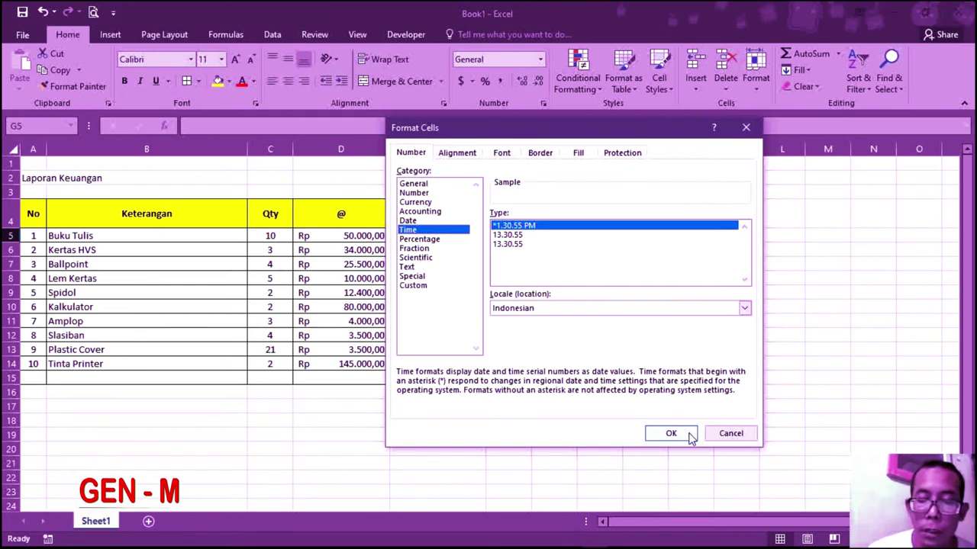
left_click(689, 436)
Select several cells around the table: G13, D3, the title, G5, F8, F5 and F7.
left_click(565, 347)
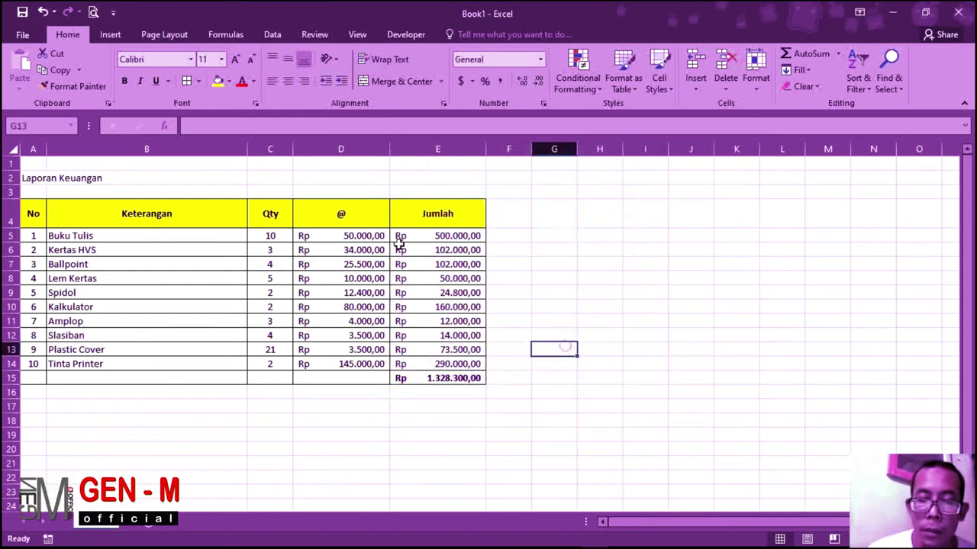
left_click(297, 187)
left_click(232, 184)
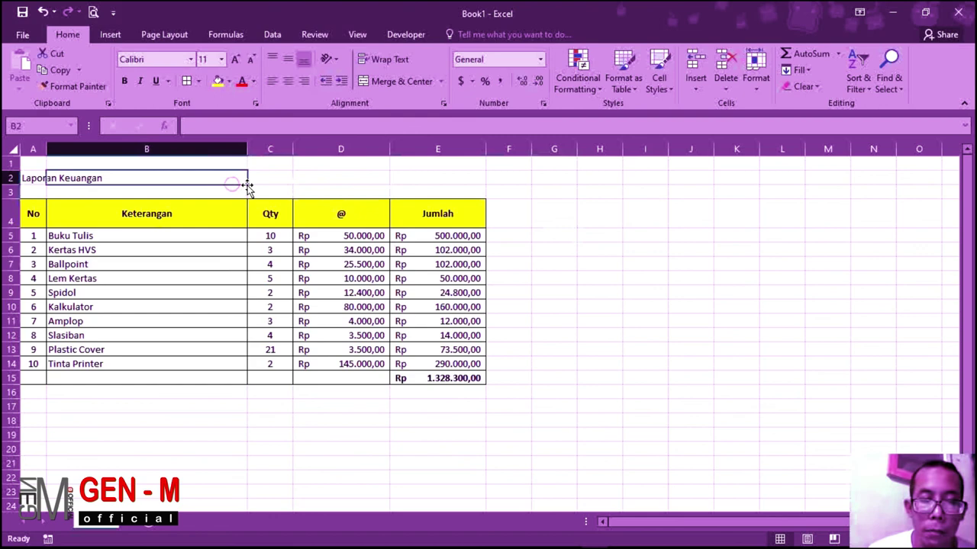
left_click(543, 237)
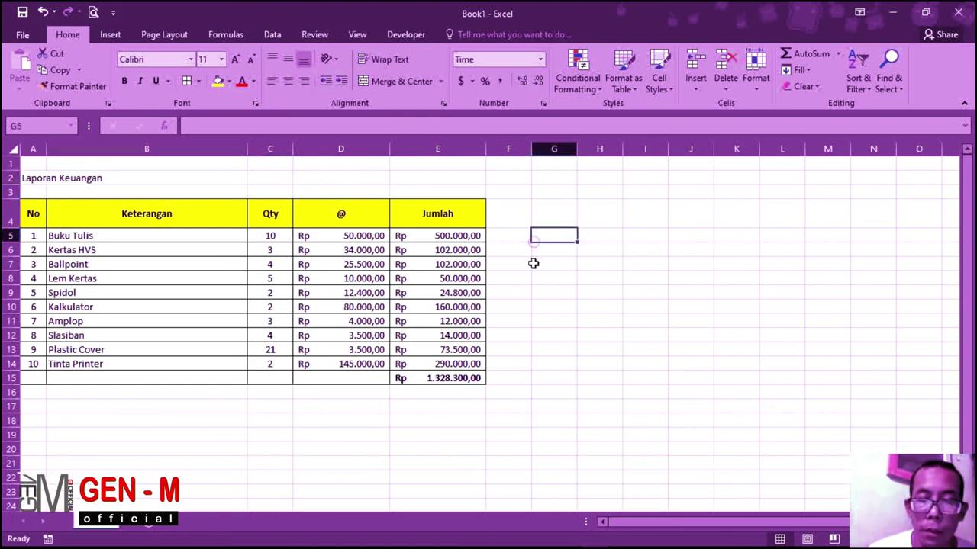
left_click(521, 283)
left_click(510, 238)
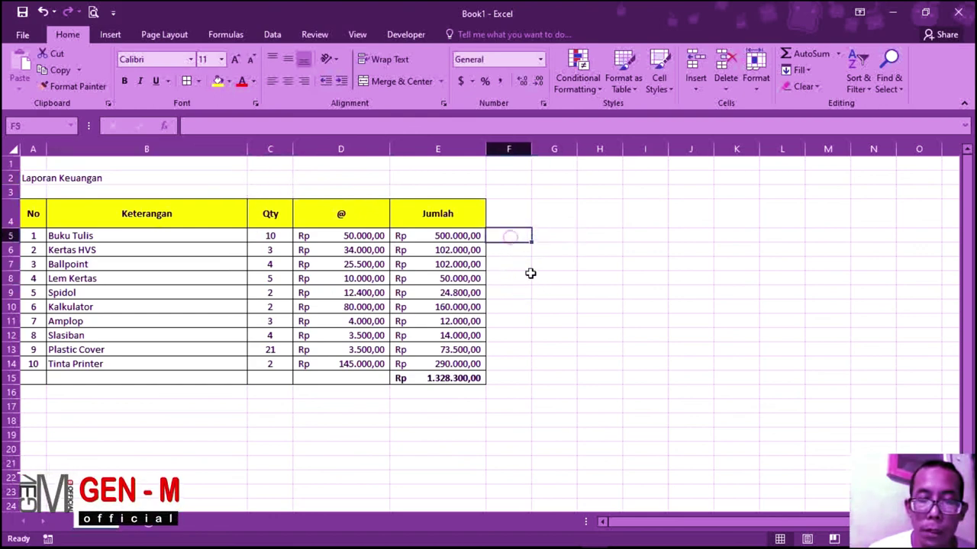
left_click(521, 264)
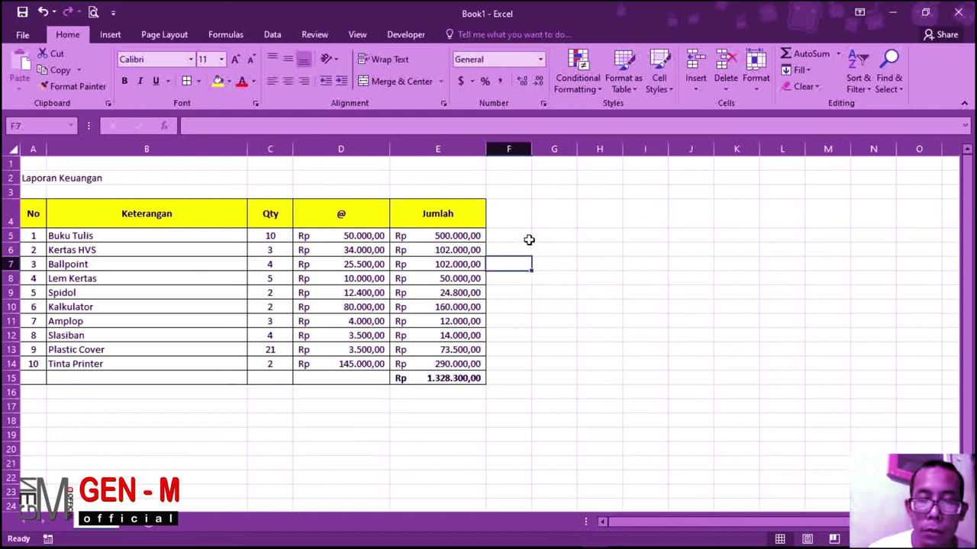
Close the workbook and discard the unsaved changes.
left_click(537, 237)
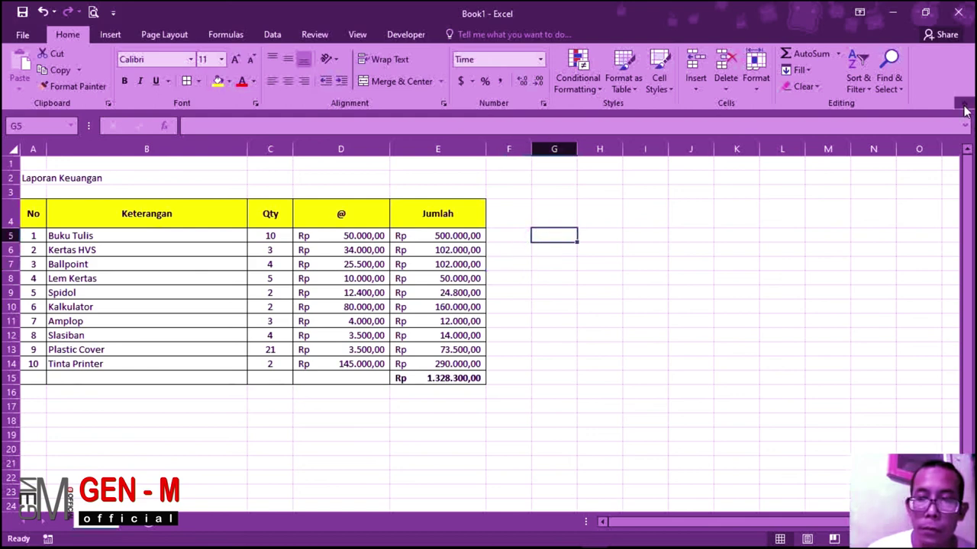
left_click(950, 15)
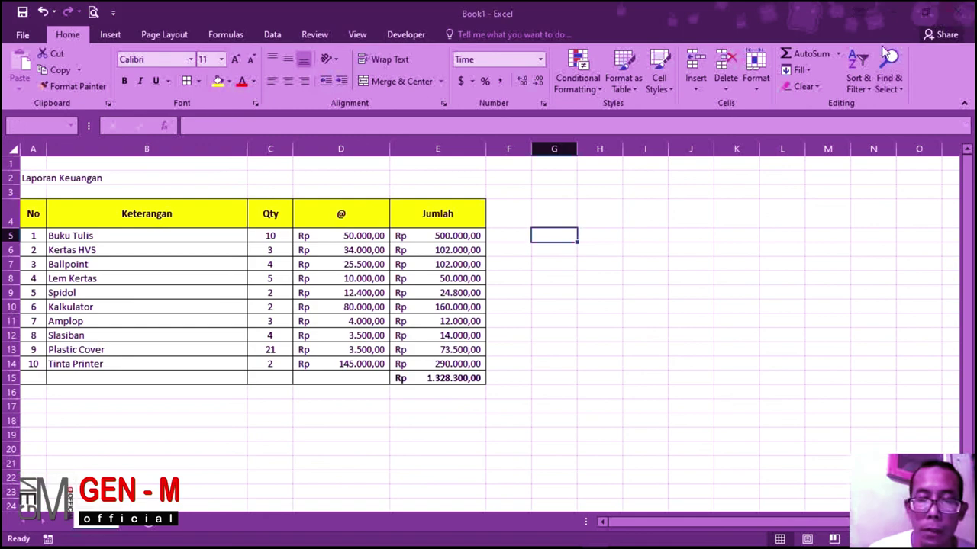
left_click(492, 298)
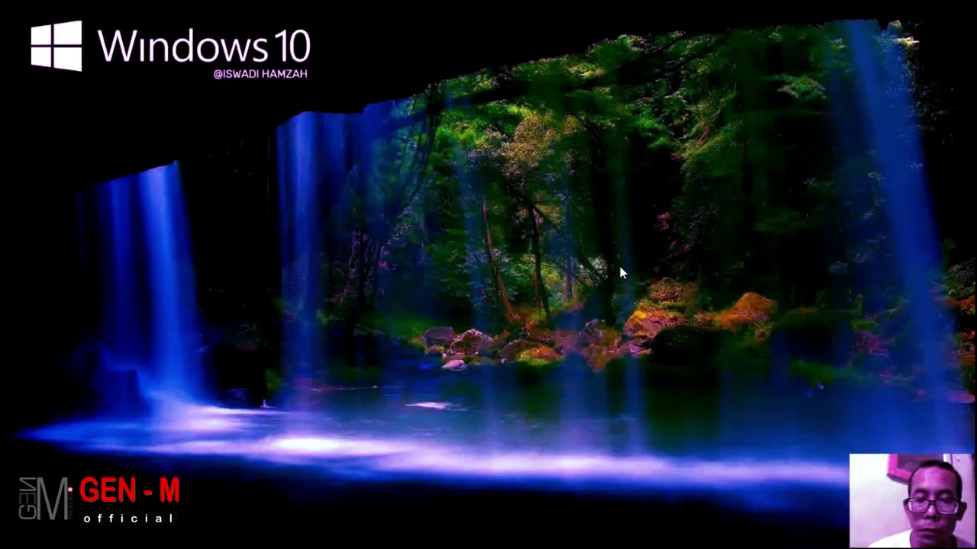